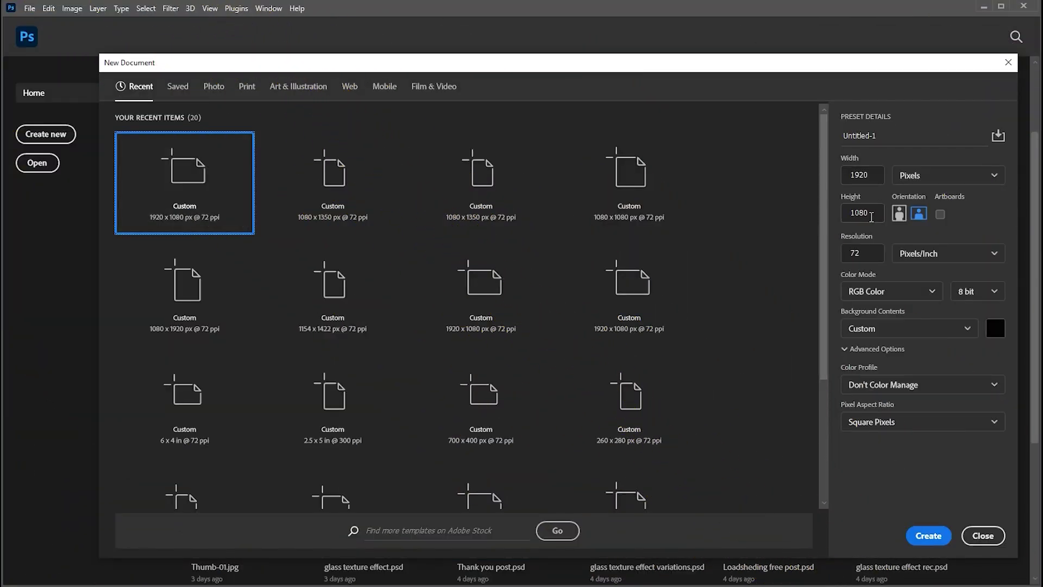
Step: Create the new 1920×1080 document with a black background
{"action": "left_click", "coordinate": [929, 535]}
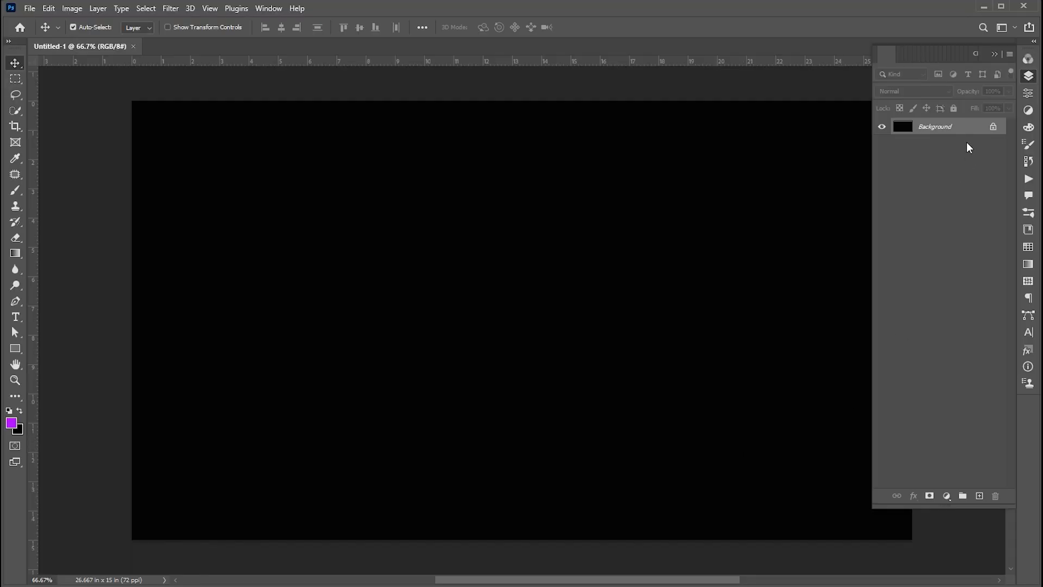
{"action": "left_click", "coordinate": [991, 53]}
Step: Place the man's park photo as an embedded image, scaled up to fill the canvas
{"action": "left_click", "coordinate": [29, 8]}
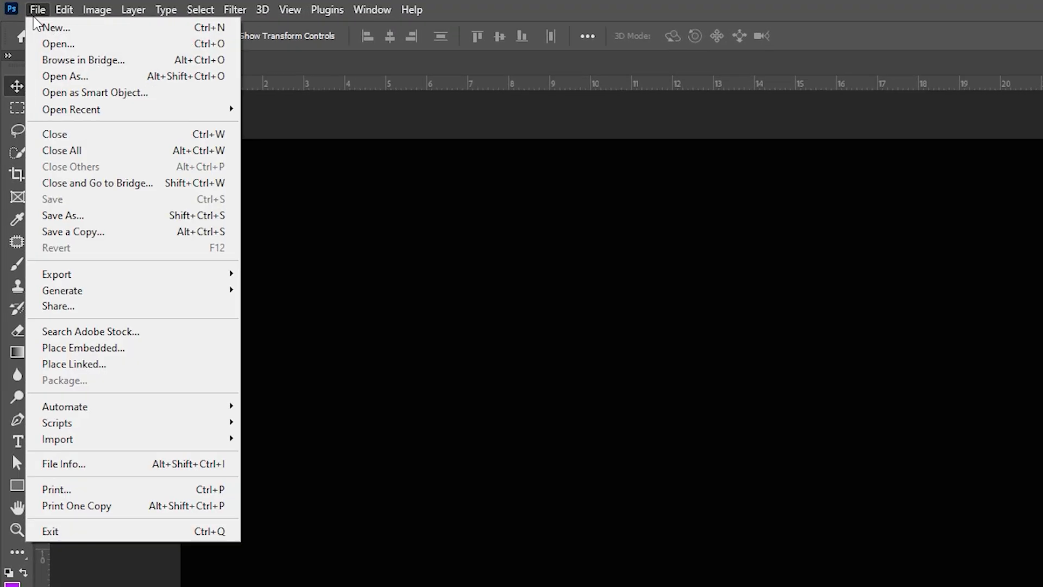
{"action": "left_click", "coordinate": [82, 347]}
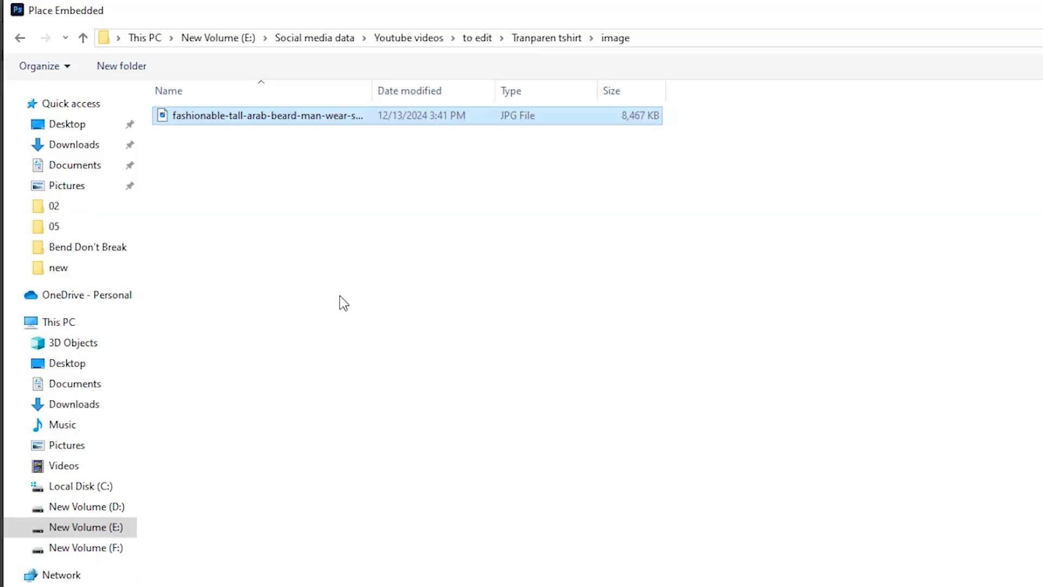
{"action": "double_click", "coordinate": [261, 116]}
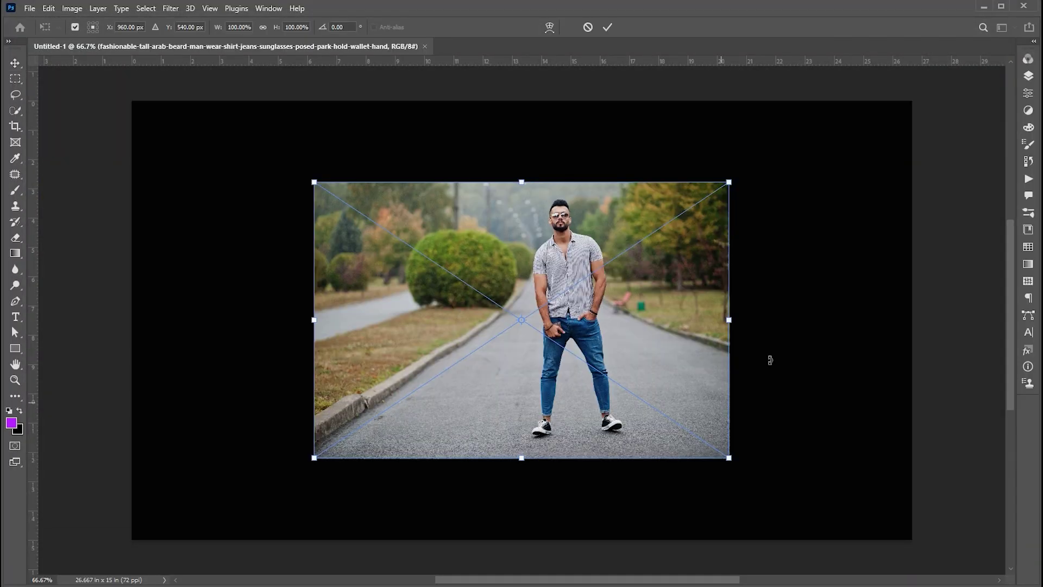
{"action": "mouse_move", "coordinate": [730, 320]}
{"action": "left_mouse_down"}
{"action": "mouse_move", "coordinate": [776, 364]}
{"action": "mouse_move", "coordinate": [732, 382]}
{"action": "left_mouse_up"}
{"action": "key", "text": "Return"}
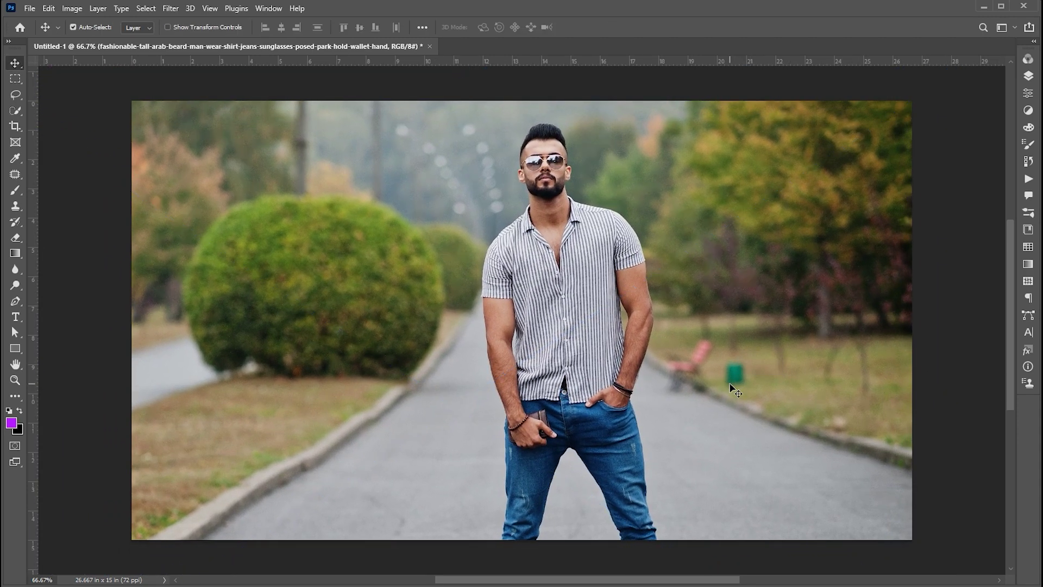
{"action": "left_click_drag", "start_coordinate": [658, 337], "coordinate": [603, 334]}
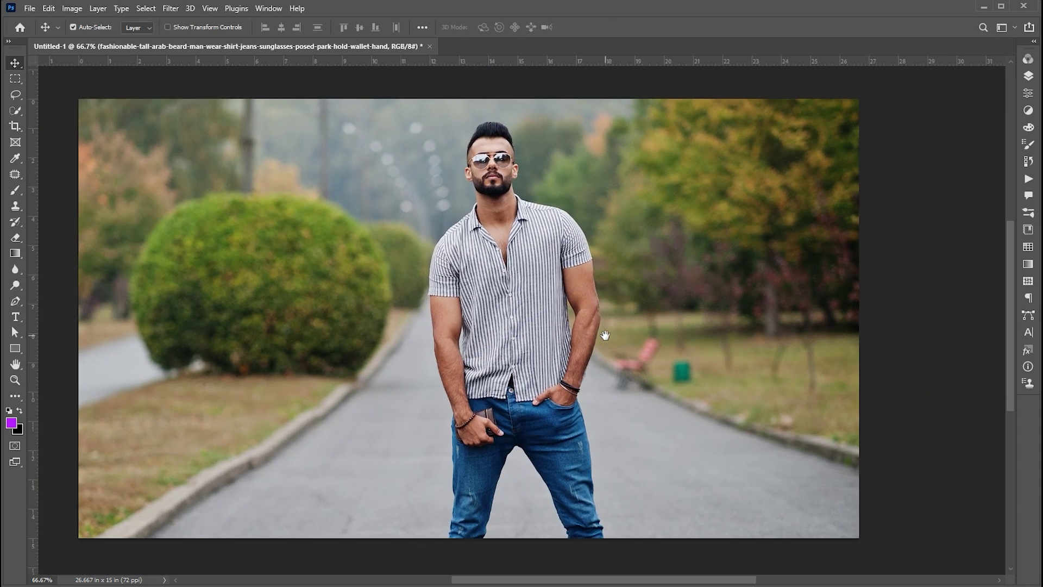
Step: Duplicate the park photo layer, hide the original, and rasterize the copy
{"action": "left_click", "coordinate": [1028, 76]}
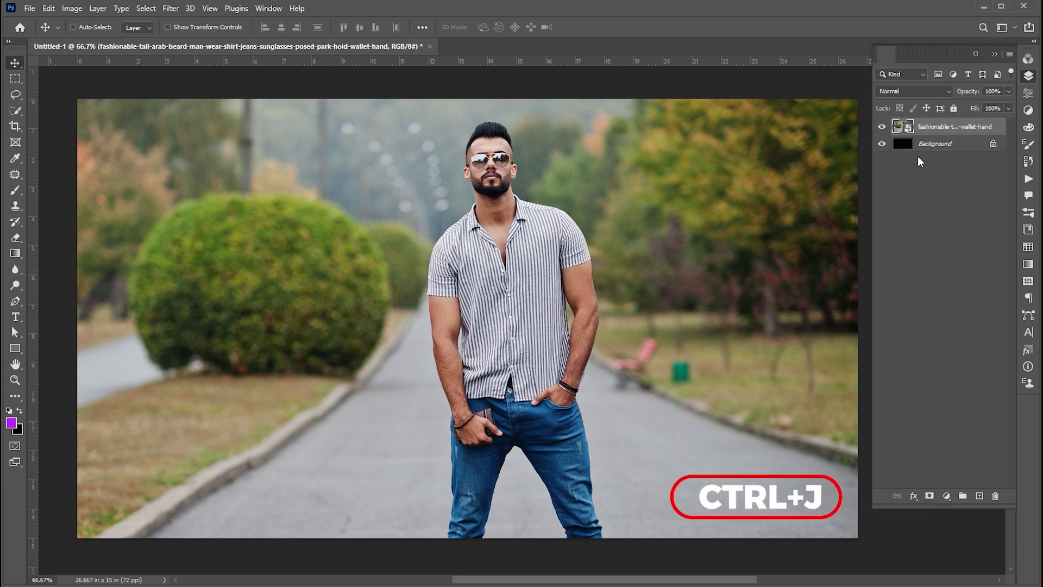
{"action": "key", "text": "ctrl+j"}
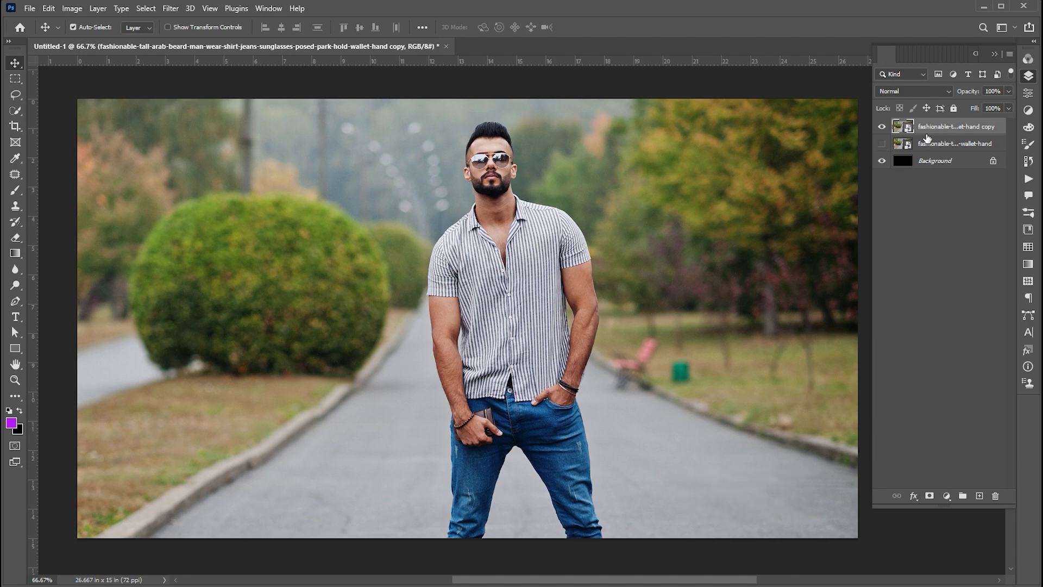
{"action": "right_click", "coordinate": [920, 128]}
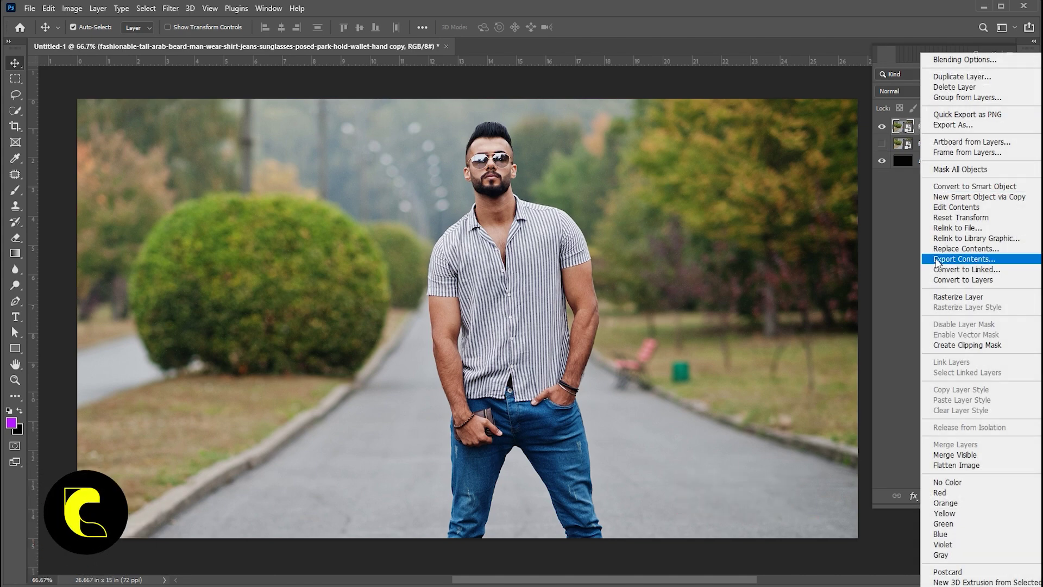
{"action": "left_click", "coordinate": [936, 298]}
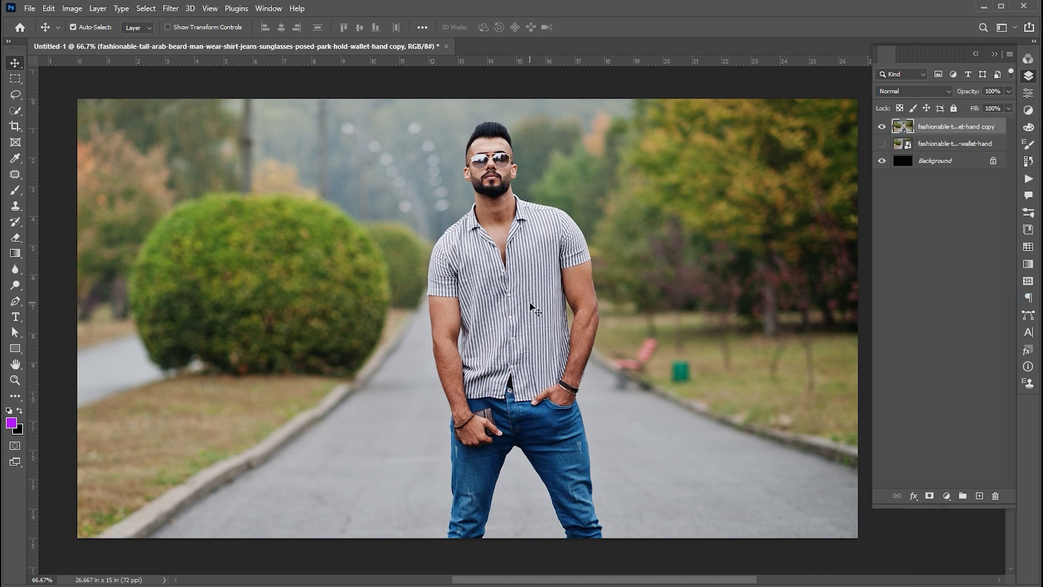
{"action": "key", "text": "z"}
Step: Select the man with Select Subject, copy him to Layer 1, and reload Layer 1's pixels
{"action": "left_click", "coordinate": [145, 8]}
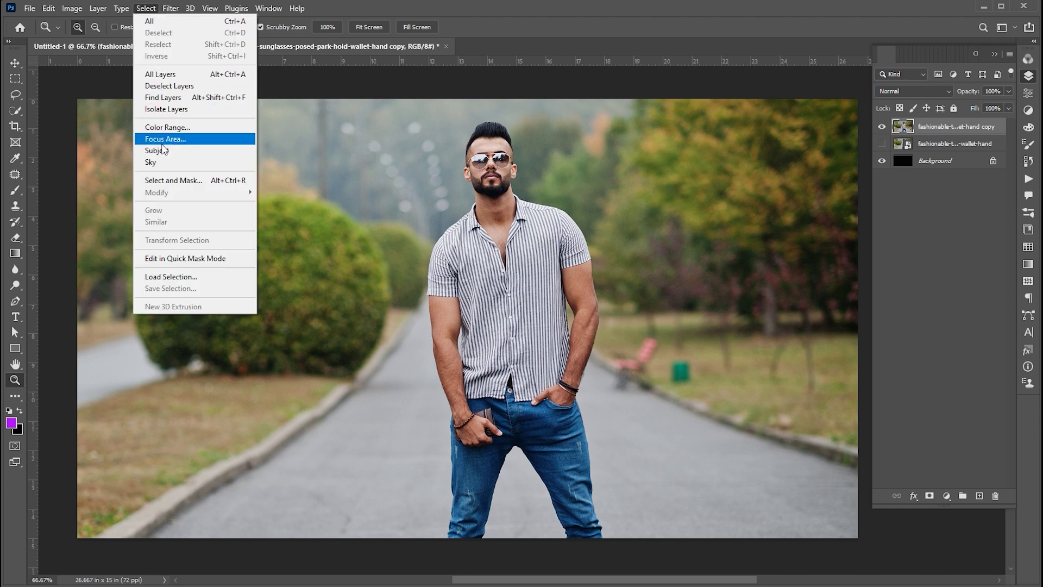
{"action": "left_click", "coordinate": [196, 147]}
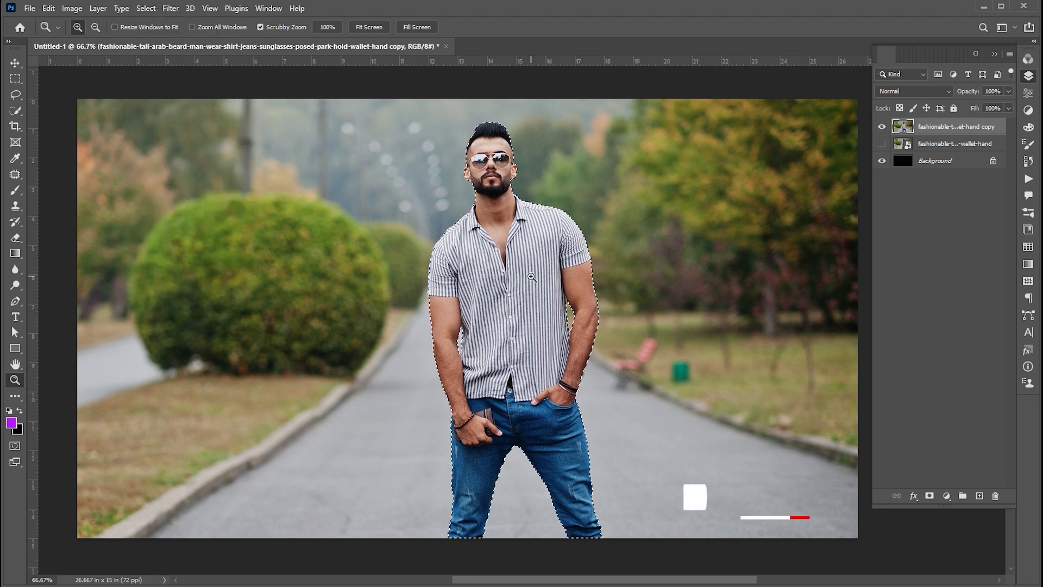
{"action": "key", "text": "ctrl+j"}
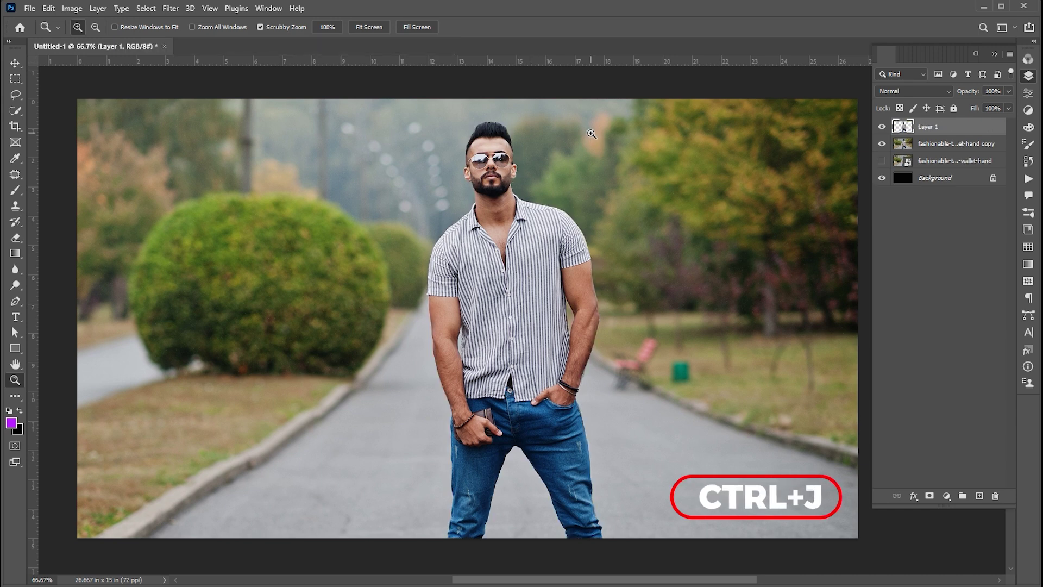
{"action": "right_click", "coordinate": [903, 128]}
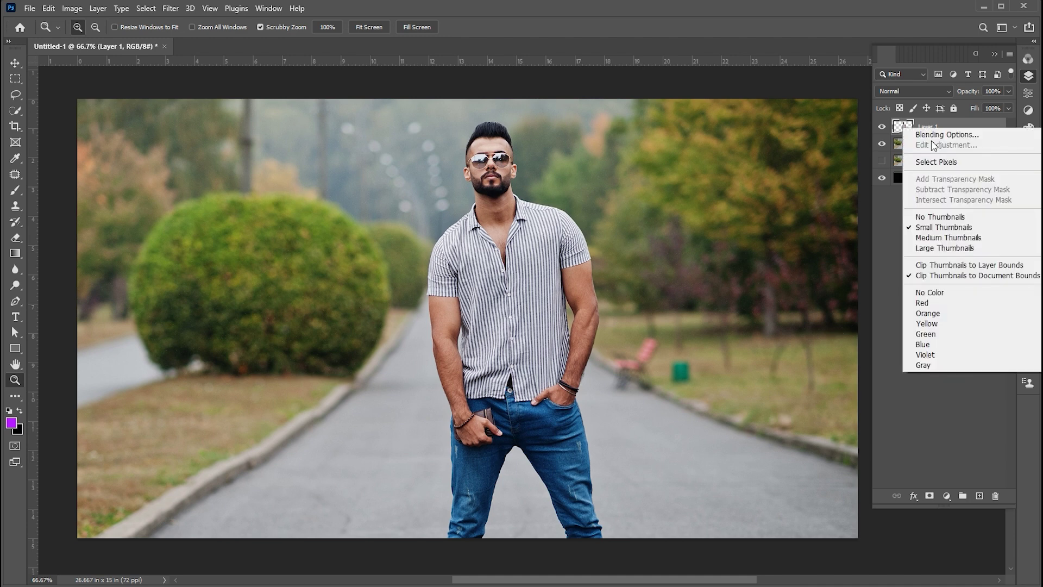
{"action": "left_click", "coordinate": [933, 161]}
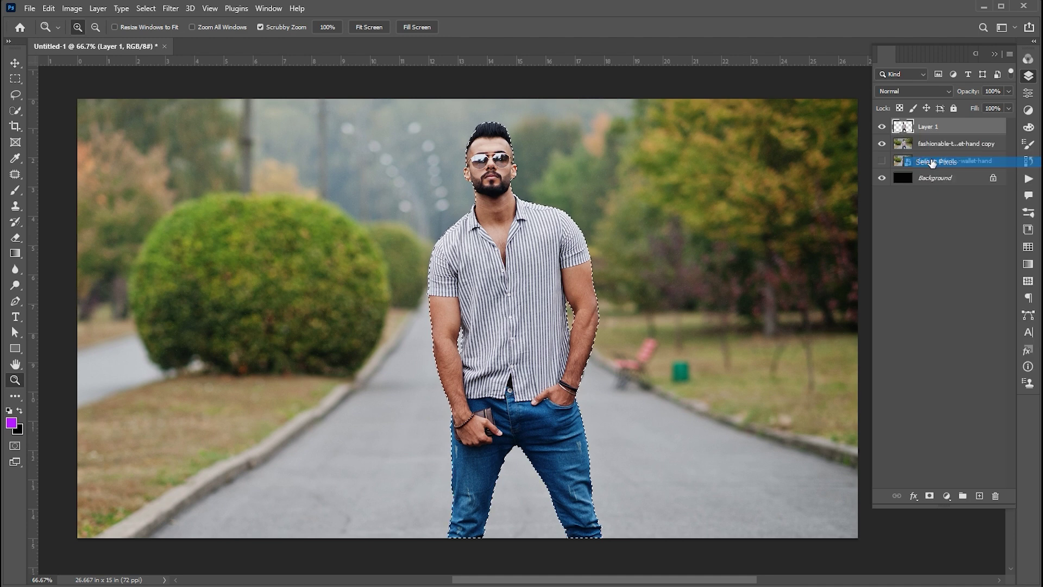
Step: Hide Layer 1 and expand the man's selection by 10 pixels
{"action": "left_click", "coordinate": [884, 127]}
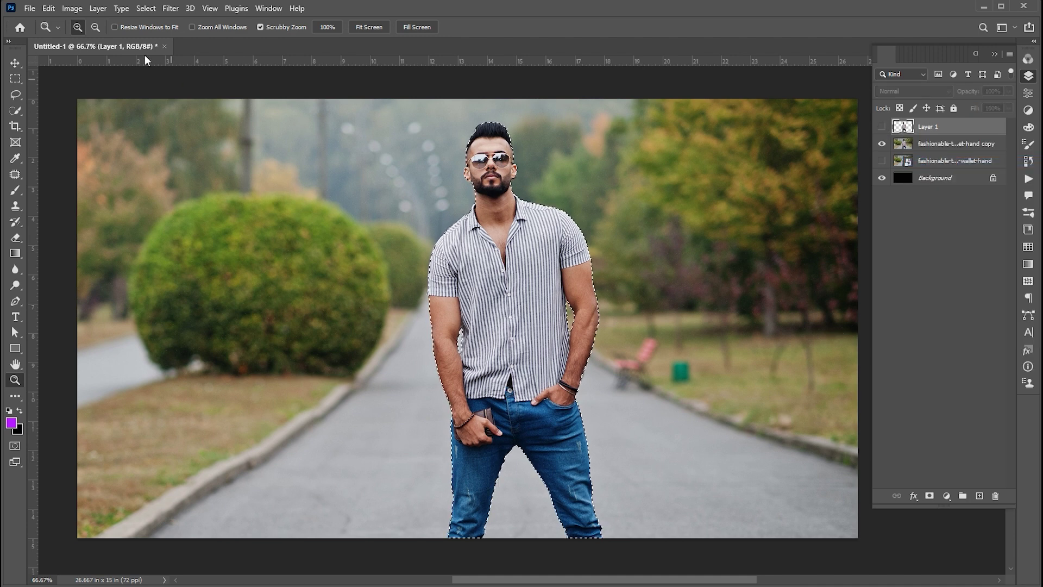
{"action": "left_click", "coordinate": [145, 8]}
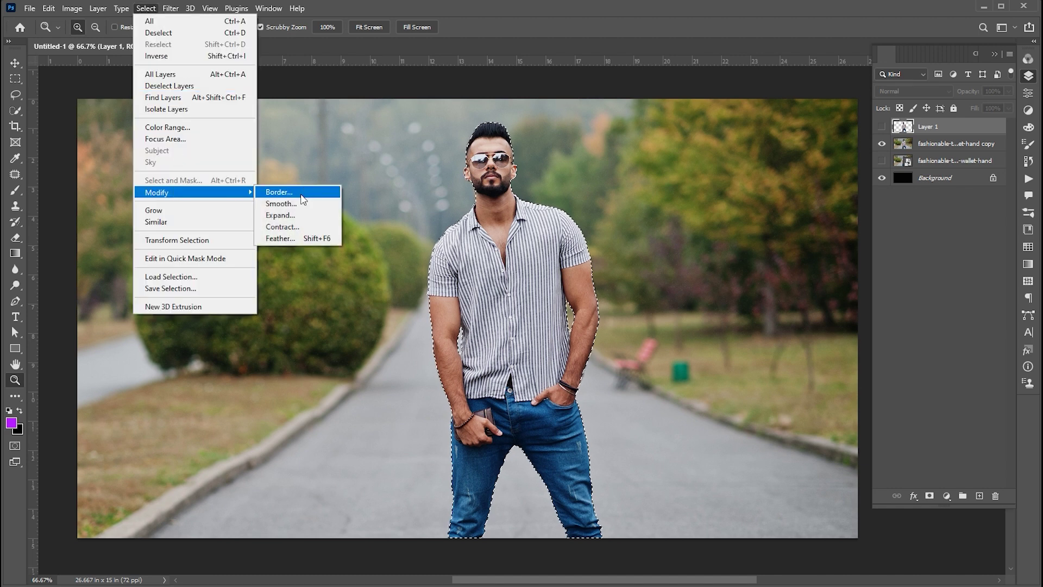
{"action": "left_click", "coordinate": [280, 215]}
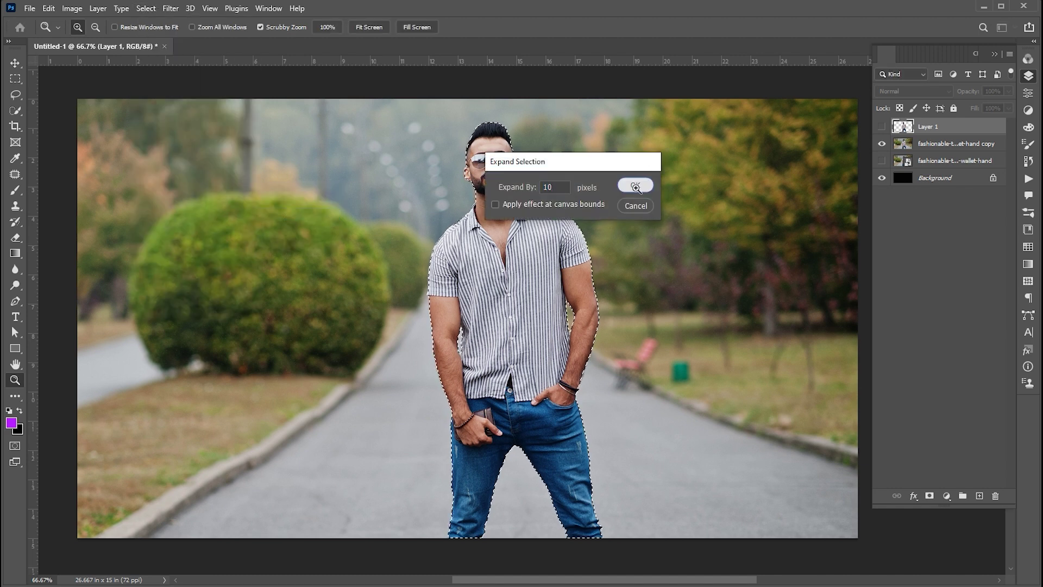
{"action": "left_click", "coordinate": [635, 184]}
Step: Content-aware fill the man's area on the photo copy, deselect, and show Layer 1 again
{"action": "left_click", "coordinate": [939, 145]}
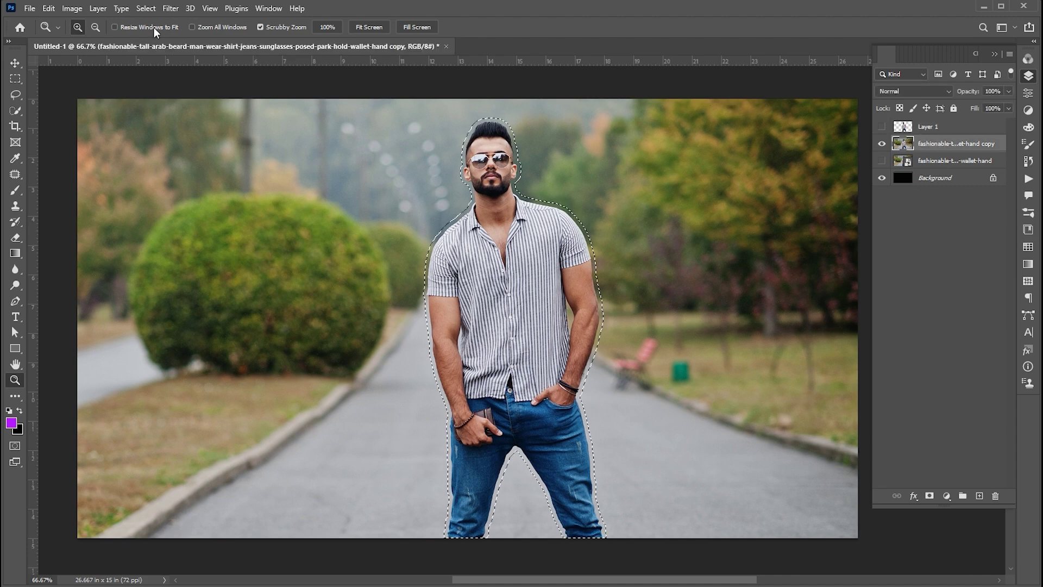
{"action": "left_click", "coordinate": [49, 8]}
{"action": "left_click", "coordinate": [57, 199]}
{"action": "left_click", "coordinate": [640, 150]}
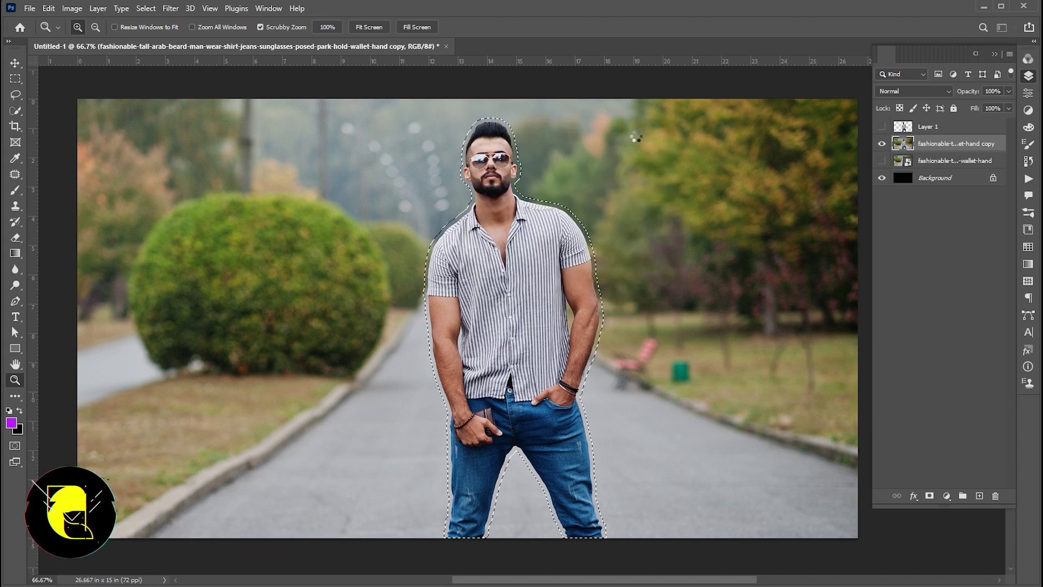
{"action": "key", "text": "ctrl+d"}
{"action": "key", "text": "v"}
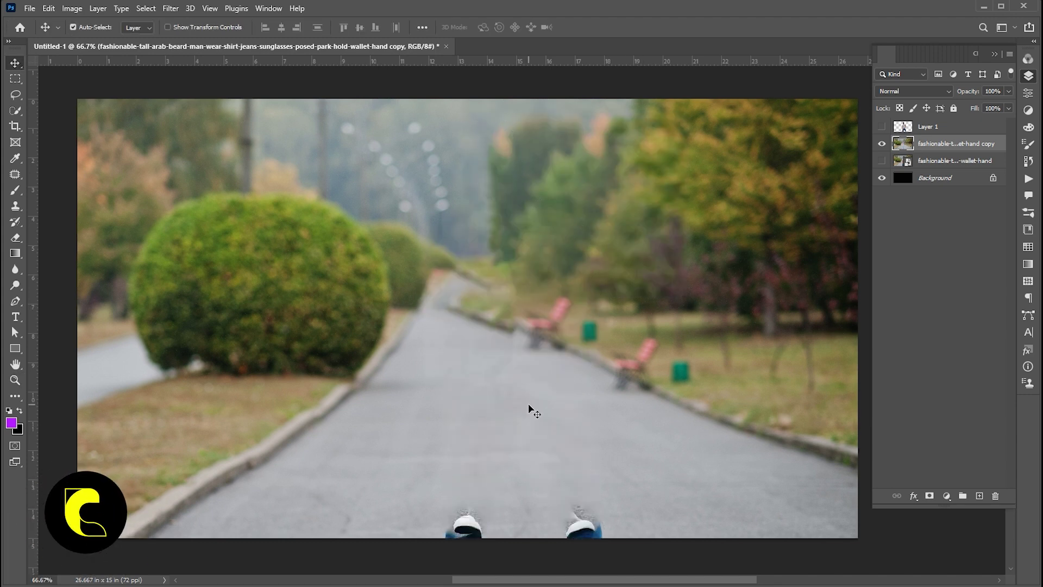
{"action": "left_click", "coordinate": [882, 127]}
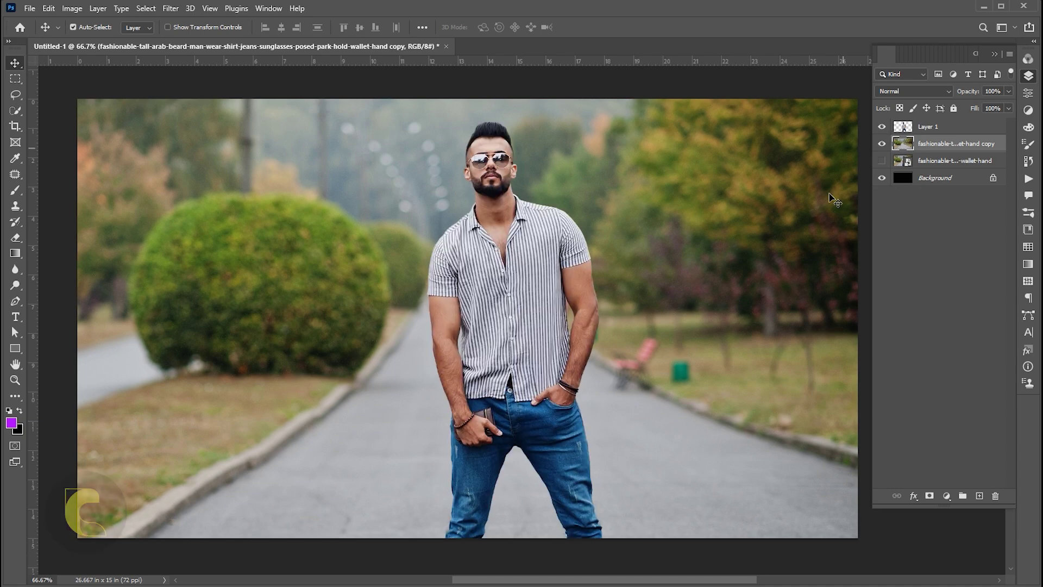
{"action": "key", "text": "z"}
Step: Zoom in on Layer 1 and start the shirt path with anchors along the neck and collar
{"action": "left_click_drag", "start_coordinate": [571, 346], "coordinate": [601, 292]}
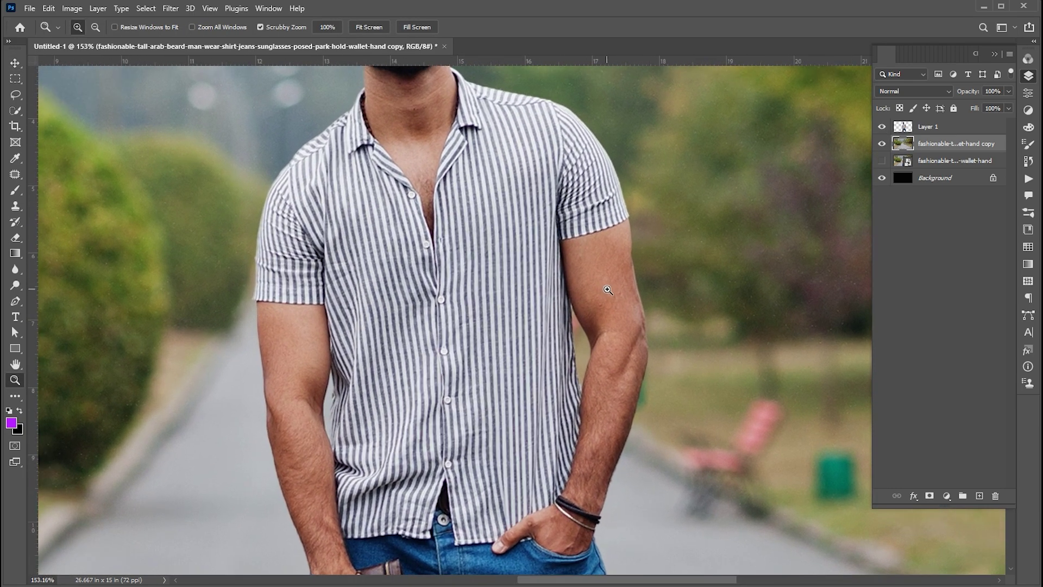
{"action": "left_click_drag", "start_coordinate": [603, 291], "coordinate": [570, 245]}
{"action": "left_click_drag", "start_coordinate": [376, 139], "coordinate": [395, 234]}
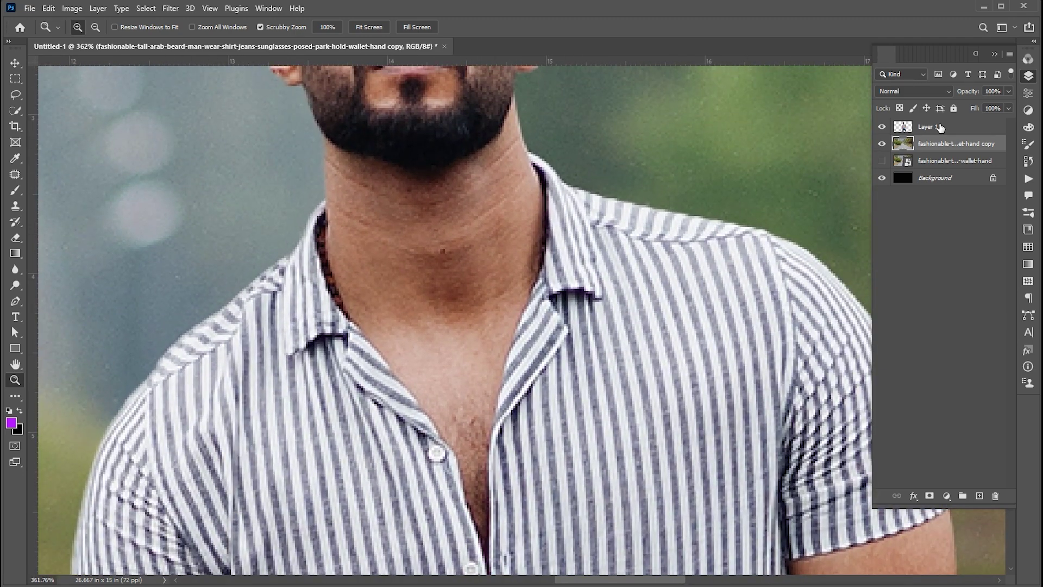
{"action": "left_click", "coordinate": [940, 127]}
{"action": "key", "text": "p"}
{"action": "left_click", "coordinate": [316, 173]}
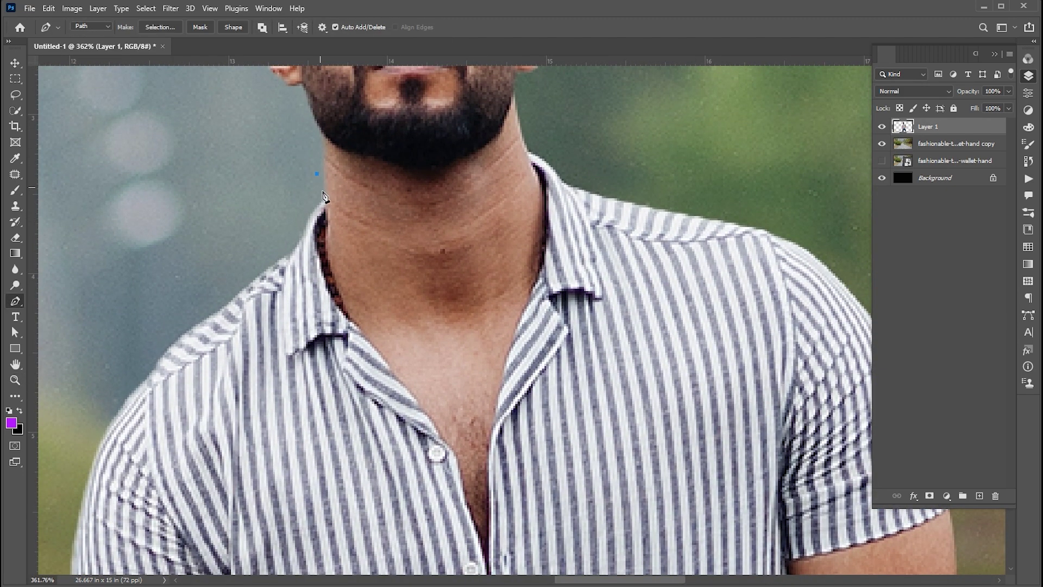
{"action": "left_click", "coordinate": [345, 304]}
{"action": "left_click", "coordinate": [365, 344]}
{"action": "left_click", "coordinate": [391, 374]}
{"action": "left_click", "coordinate": [442, 437]}
{"action": "scroll", "coordinate": [445, 440], "scroll_direction": "down", "scroll_amount": 4}
{"action": "left_click", "coordinate": [446, 342]}
{"action": "left_click", "coordinate": [453, 245]}
{"action": "scroll", "coordinate": [453, 245], "scroll_direction": "up", "scroll_amount": 4}
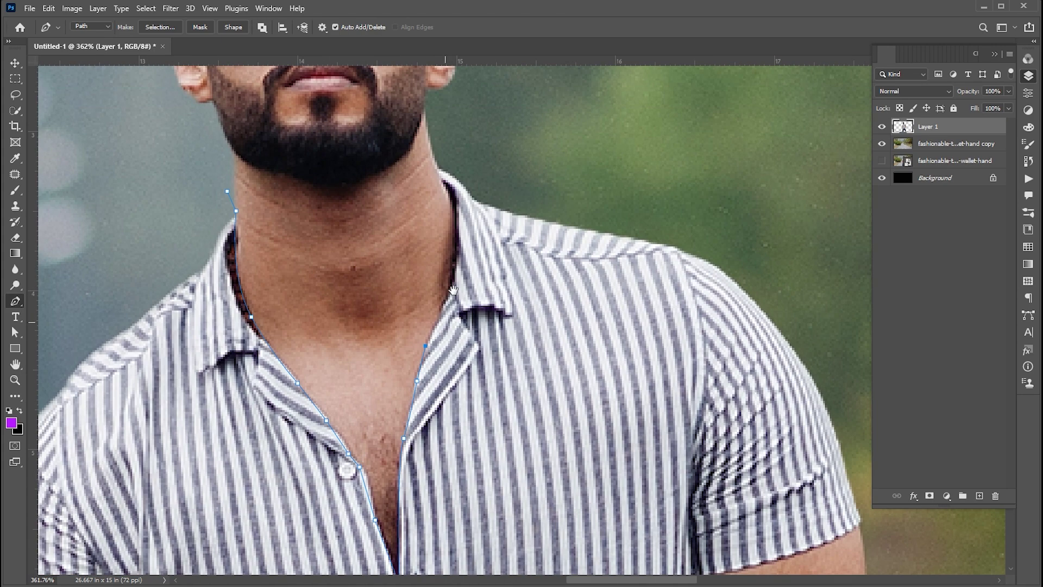
{"action": "left_click", "coordinate": [462, 269]}
{"action": "left_click", "coordinate": [456, 196]}
{"action": "left_click", "coordinate": [440, 171]}
Step: Continue the shirt path along the sleeve, arm, bracelets and hand edges
{"action": "left_click_drag", "start_coordinate": [656, 223], "coordinate": [408, 122]}
{"action": "scroll", "coordinate": [571, 245], "scroll_direction": "up", "scroll_amount": 2}
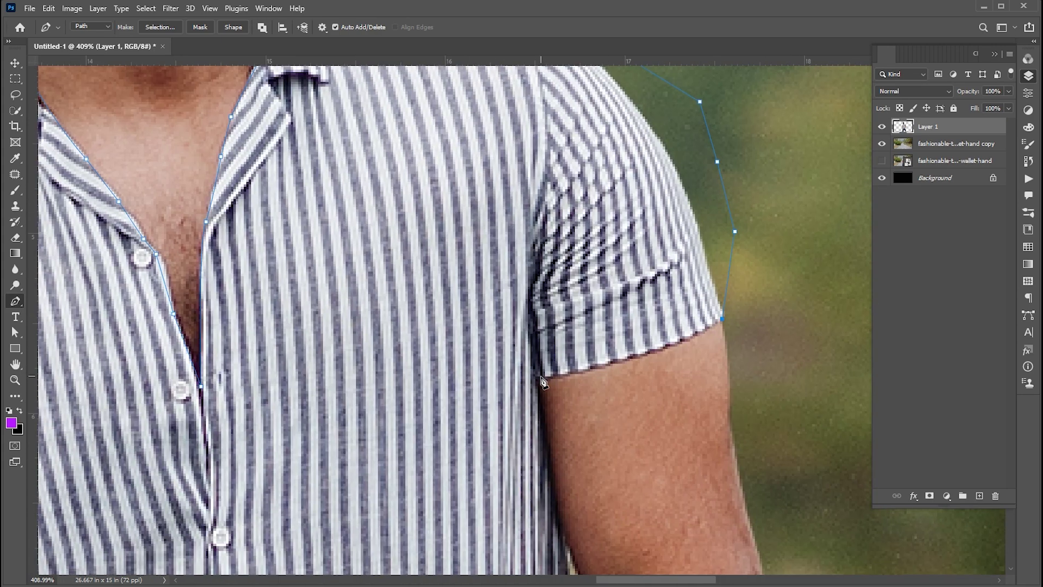
{"action": "left_click", "coordinate": [545, 220]}
{"action": "left_click", "coordinate": [552, 290]}
{"action": "left_click", "coordinate": [565, 372]}
{"action": "scroll", "coordinate": [565, 371], "scroll_direction": "down", "scroll_amount": 4}
{"action": "left_click", "coordinate": [573, 324]}
{"action": "scroll", "coordinate": [573, 324], "scroll_direction": "down", "scroll_amount": 4}
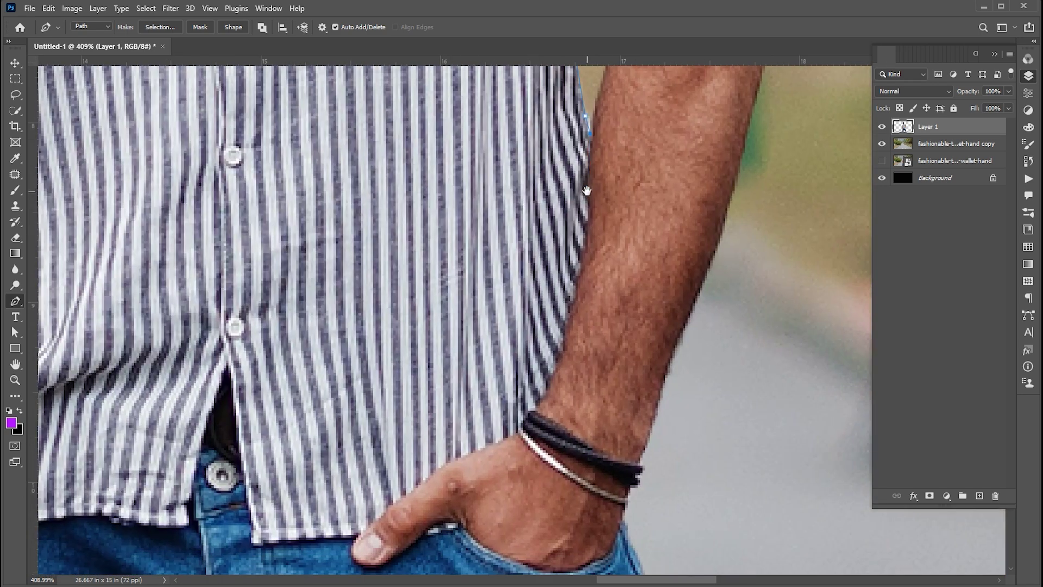
{"action": "left_click", "coordinate": [582, 290]}
{"action": "left_click", "coordinate": [570, 347]}
{"action": "left_click", "coordinate": [589, 353]}
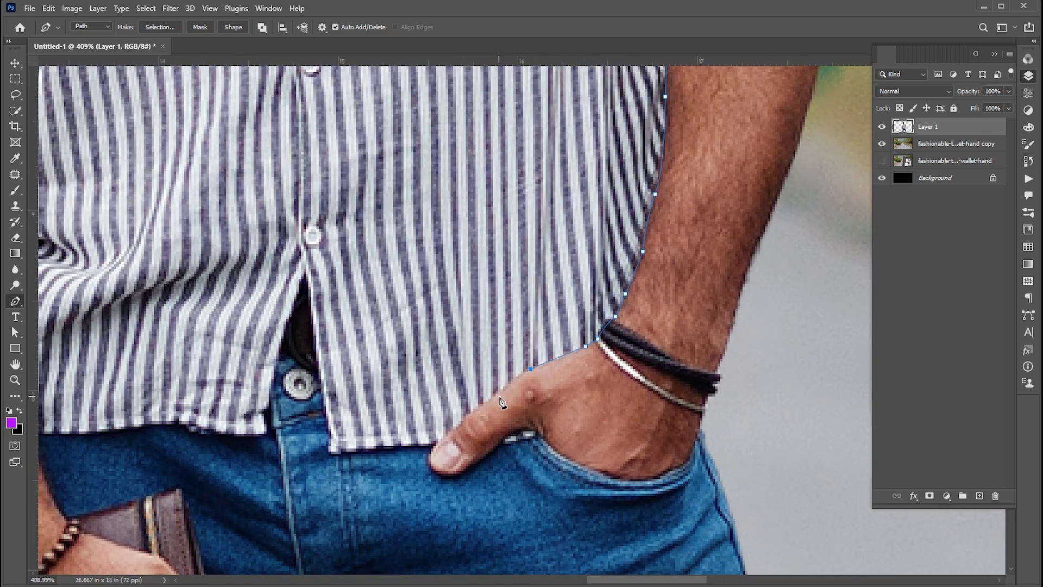
{"action": "left_click", "coordinate": [504, 402]}
Step: Finish the path along the hem, placket, left edge and sleeve corner
{"action": "left_click", "coordinate": [456, 438]}
{"action": "left_click", "coordinate": [335, 456]}
{"action": "left_click", "coordinate": [307, 282]}
{"action": "left_click", "coordinate": [280, 358]}
{"action": "scroll", "coordinate": [281, 357], "scroll_direction": "down", "scroll_amount": 3}
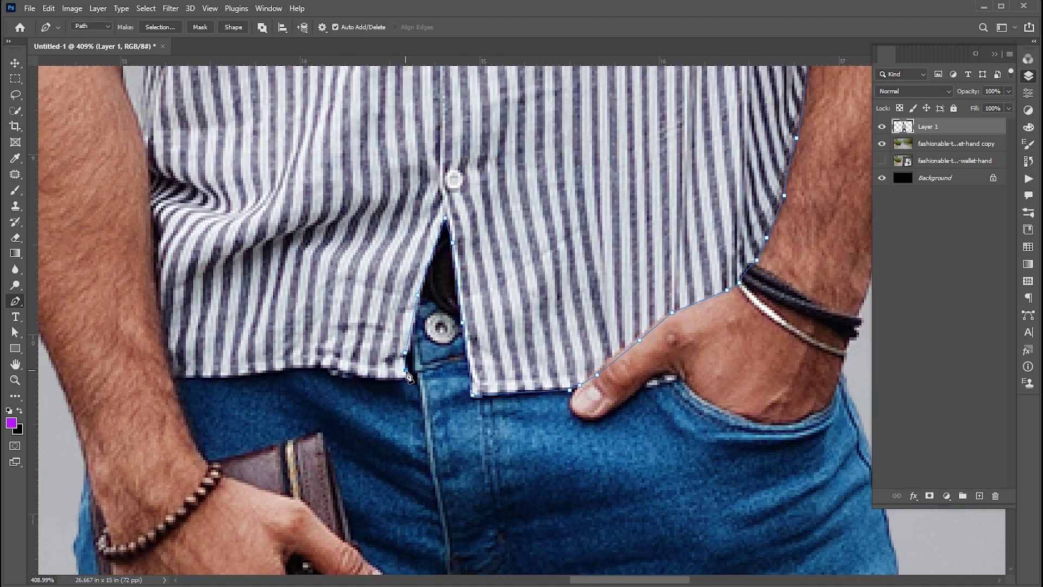
{"action": "left_click", "coordinate": [408, 377]}
{"action": "left_click", "coordinate": [309, 370]}
{"action": "left_click", "coordinate": [179, 385]}
{"action": "left_click", "coordinate": [158, 269]}
{"action": "scroll", "coordinate": [158, 269], "scroll_direction": "up", "scroll_amount": 3}
{"action": "scroll", "coordinate": [198, 255], "scroll_direction": "up", "scroll_amount": 4}
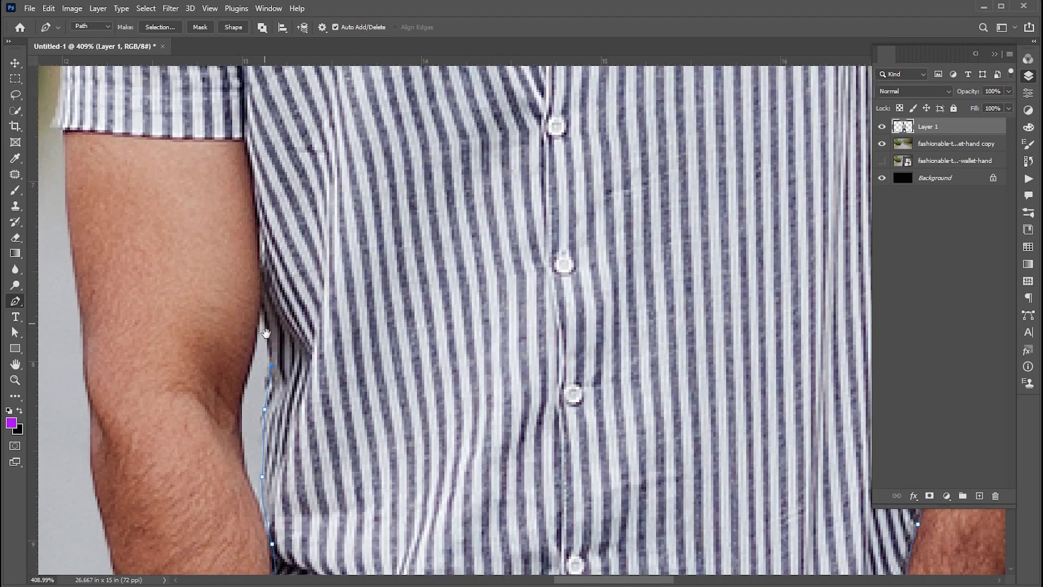
{"action": "scroll", "coordinate": [198, 255], "scroll_direction": "up", "scroll_amount": 3}
{"action": "left_click", "coordinate": [261, 270]}
{"action": "scroll", "coordinate": [253, 212], "scroll_direction": "up", "scroll_amount": 4}
{"action": "left_click_drag", "start_coordinate": [303, 222], "coordinate": [303, 228]}
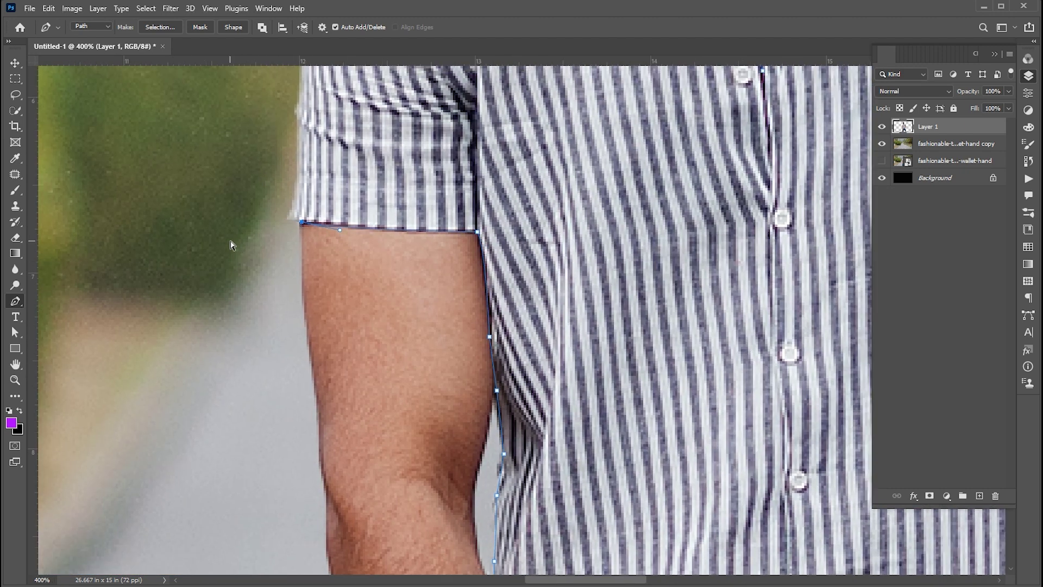
{"action": "scroll", "coordinate": [303, 228], "scroll_direction": "down", "scroll_amount": 5}
{"action": "right_click", "coordinate": [524, 189]}
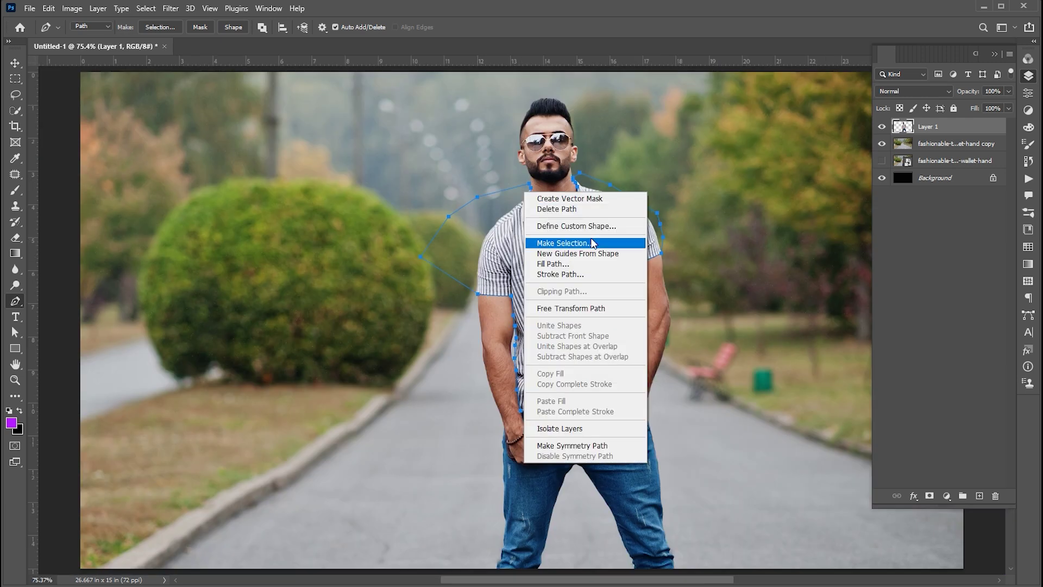
Step: Copy the shirt from the path selection onto Layer 2, reload its pixels, and hide it
{"action": "left_click", "coordinate": [593, 242]}
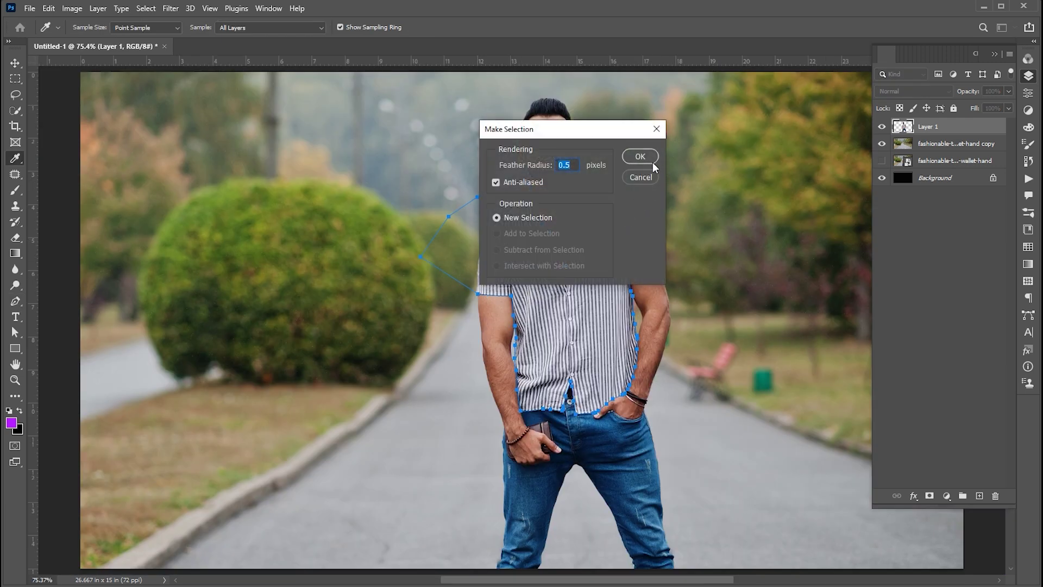
{"action": "left_click", "coordinate": [647, 178]}
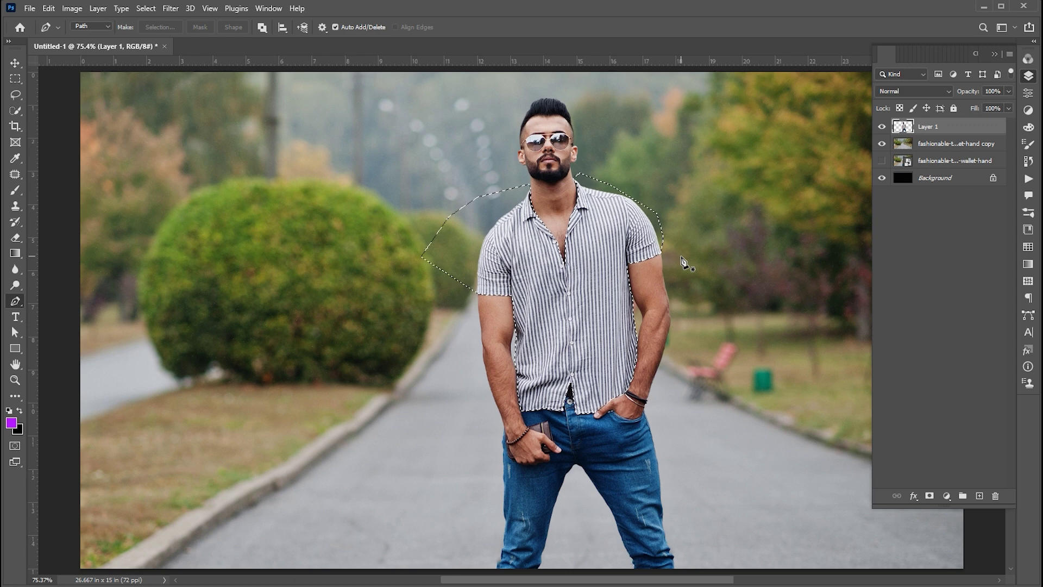
{"action": "key", "text": "ctrl+j"}
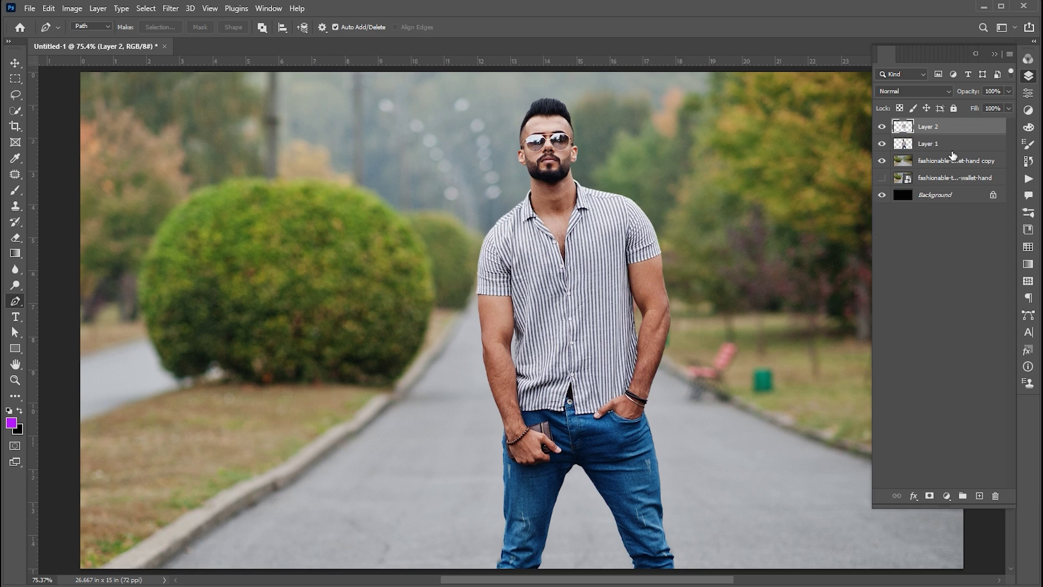
{"action": "right_click", "coordinate": [904, 128]}
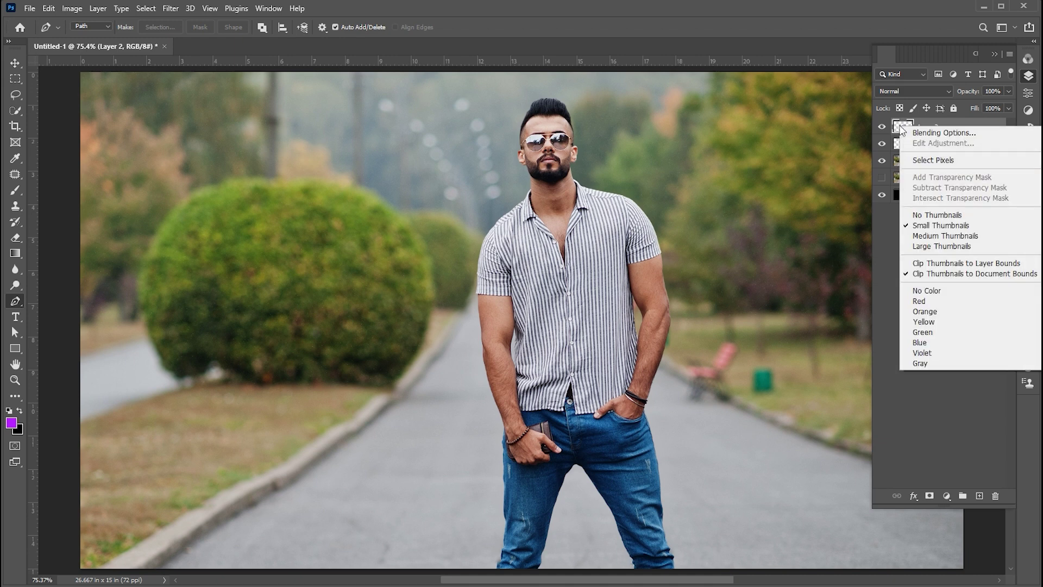
{"action": "left_click", "coordinate": [944, 162]}
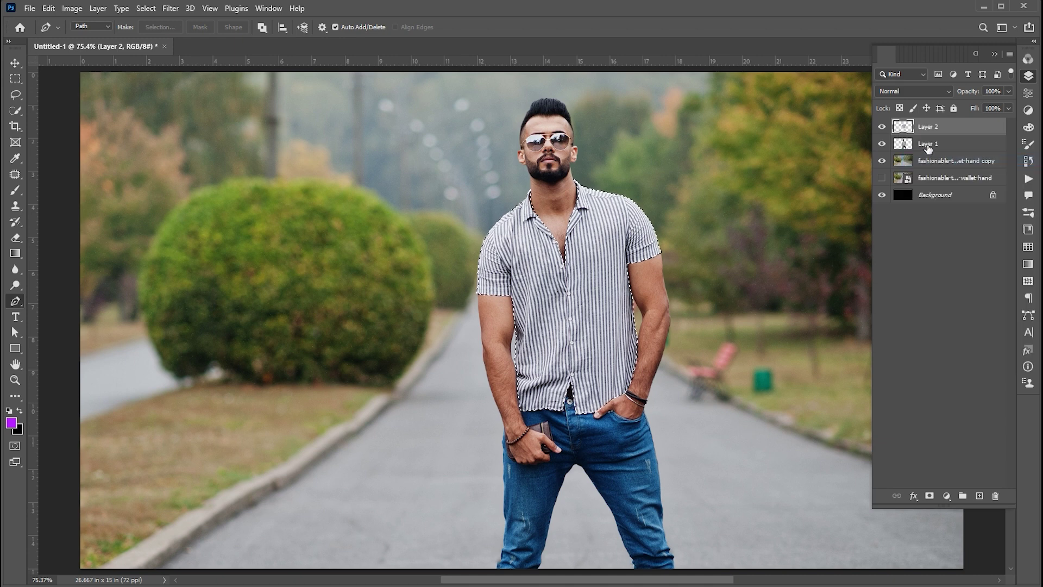
{"action": "left_click", "coordinate": [928, 147]}
Step: Add an inverted mask to Layer 1 so the shirt area disappears
{"action": "left_click", "coordinate": [882, 127]}
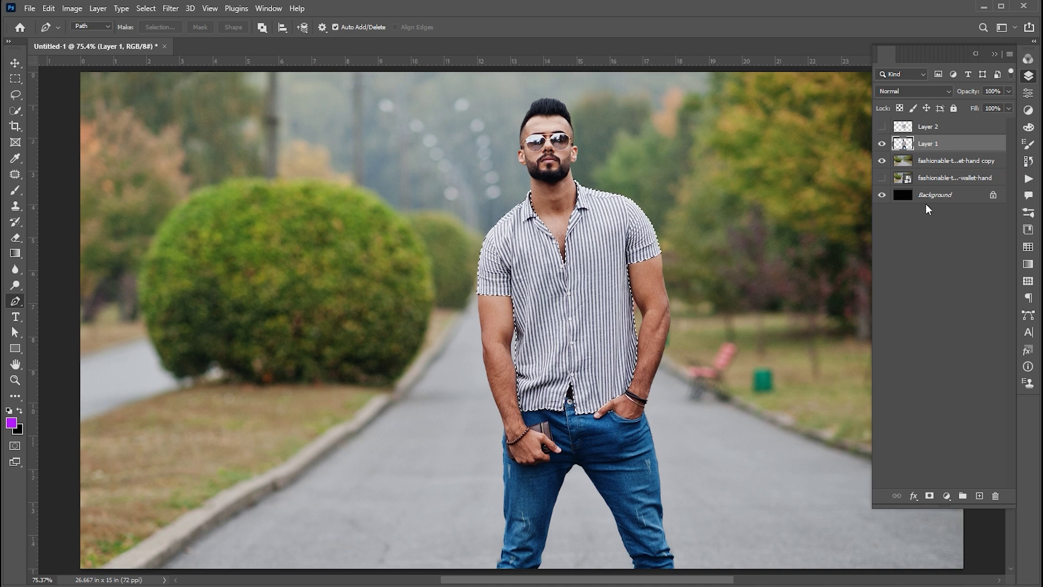
{"action": "left_click", "coordinate": [929, 496]}
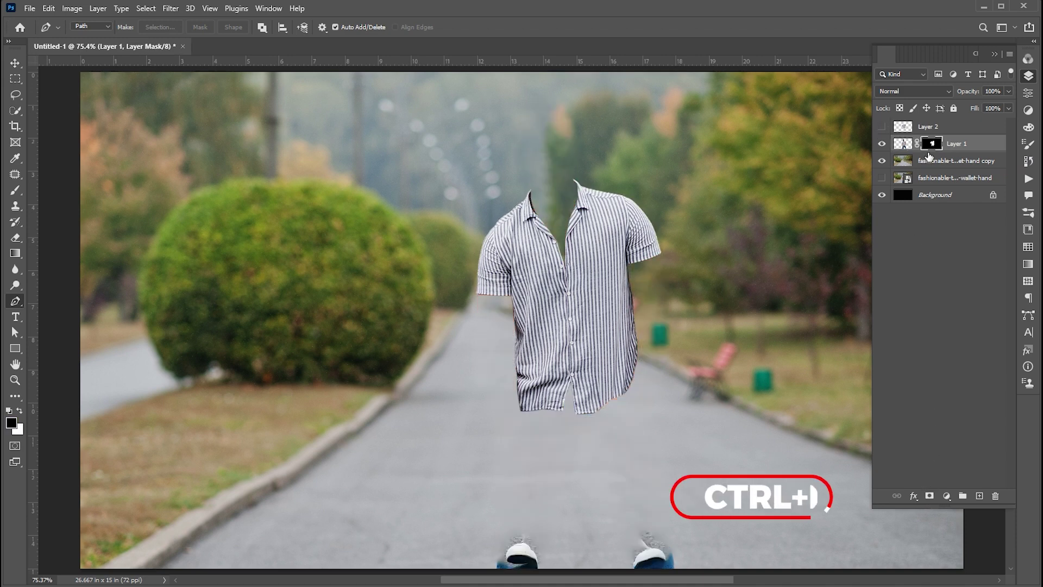
{"action": "key", "text": "ctrl+i"}
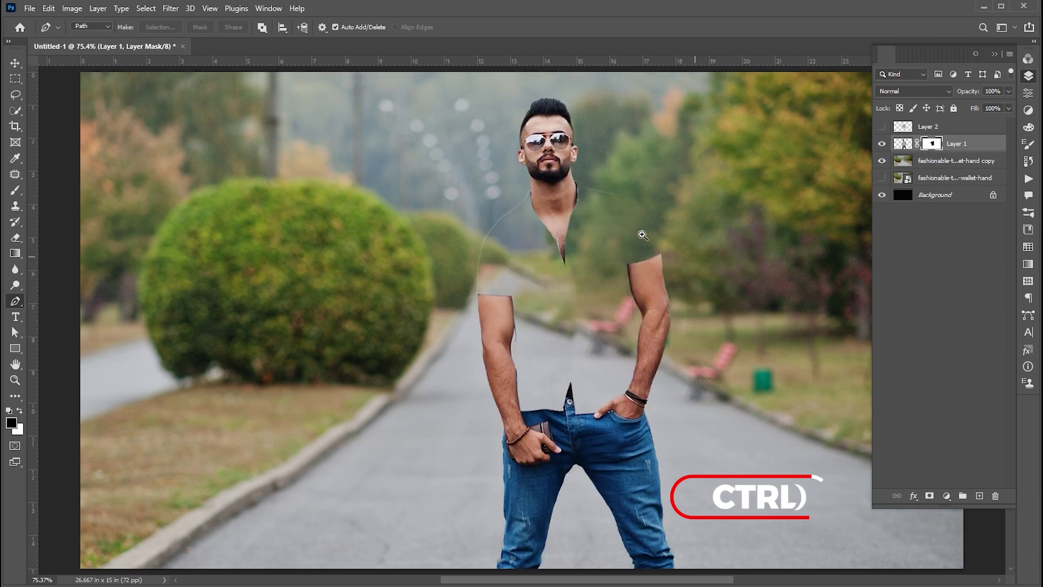
{"action": "left_click_drag", "start_coordinate": [643, 235], "coordinate": [685, 237]}
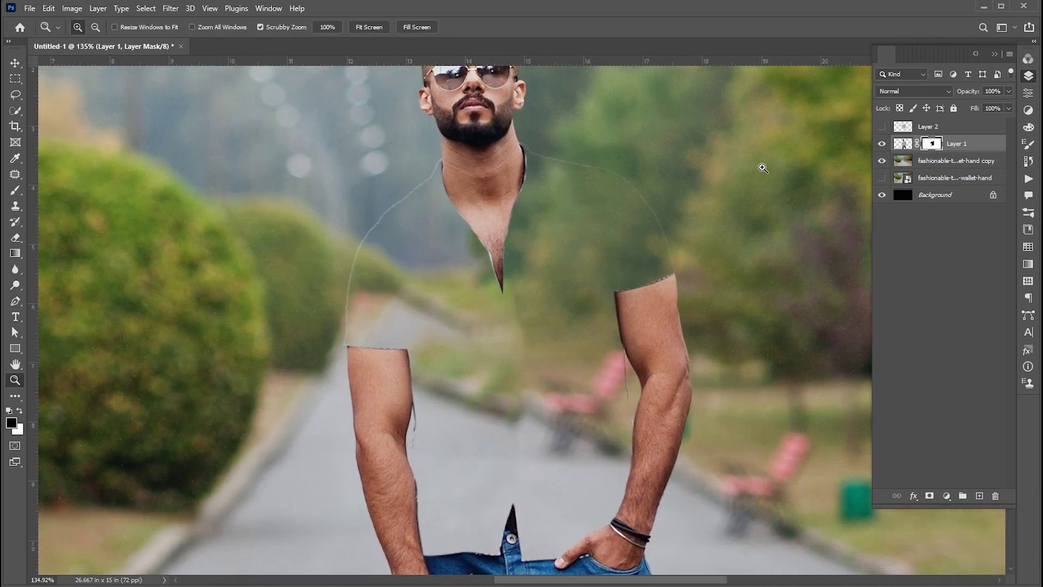
{"action": "key", "text": "b"}
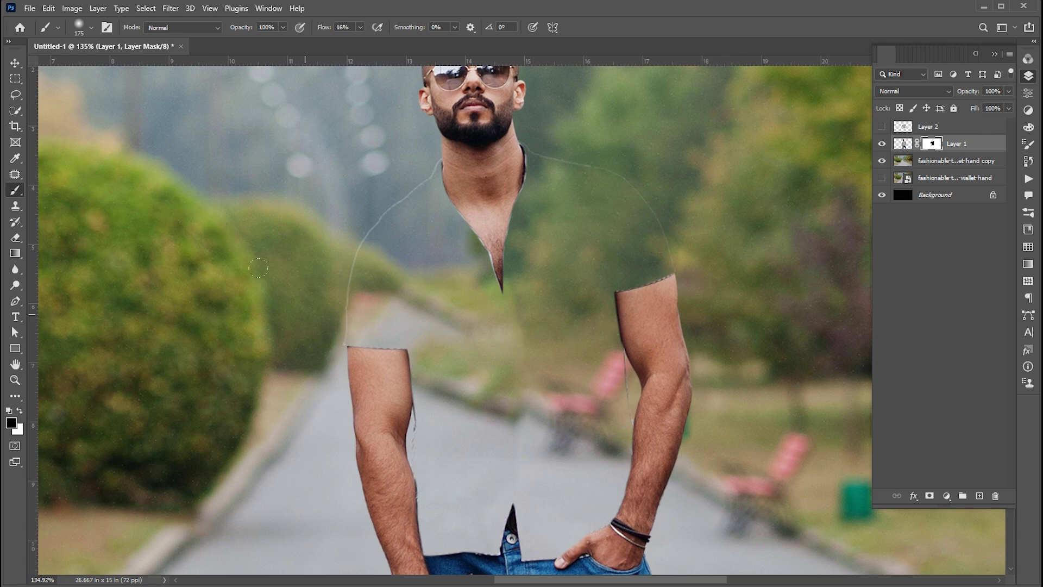
Step: Paint leftover shirt edges out of Layer 1's mask at 100% flow, then fit the image and select Layer 2
{"action": "left_click", "coordinate": [343, 26]}
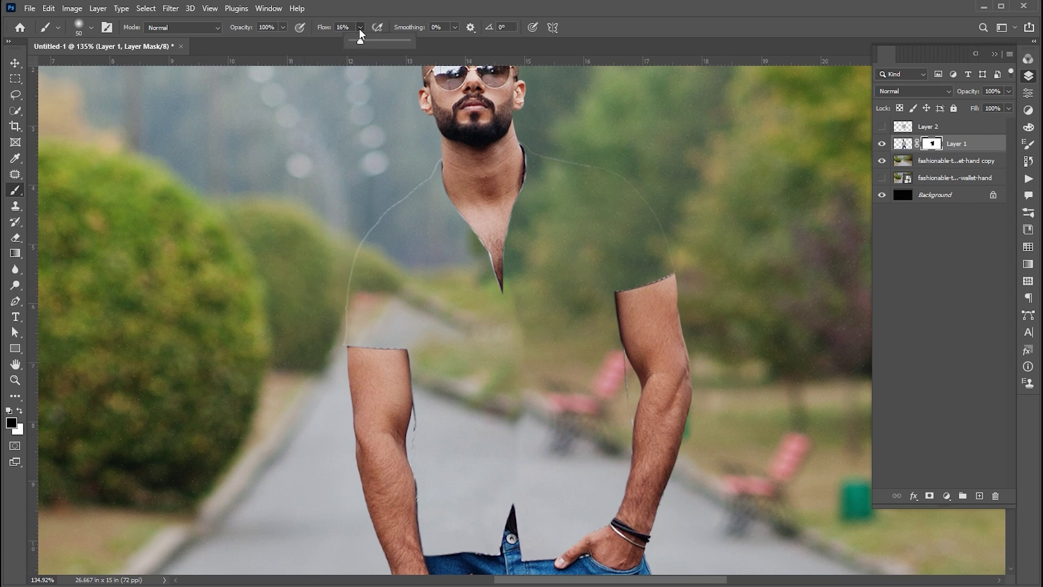
{"action": "type", "text": "100"}
{"action": "key", "text": "Return"}
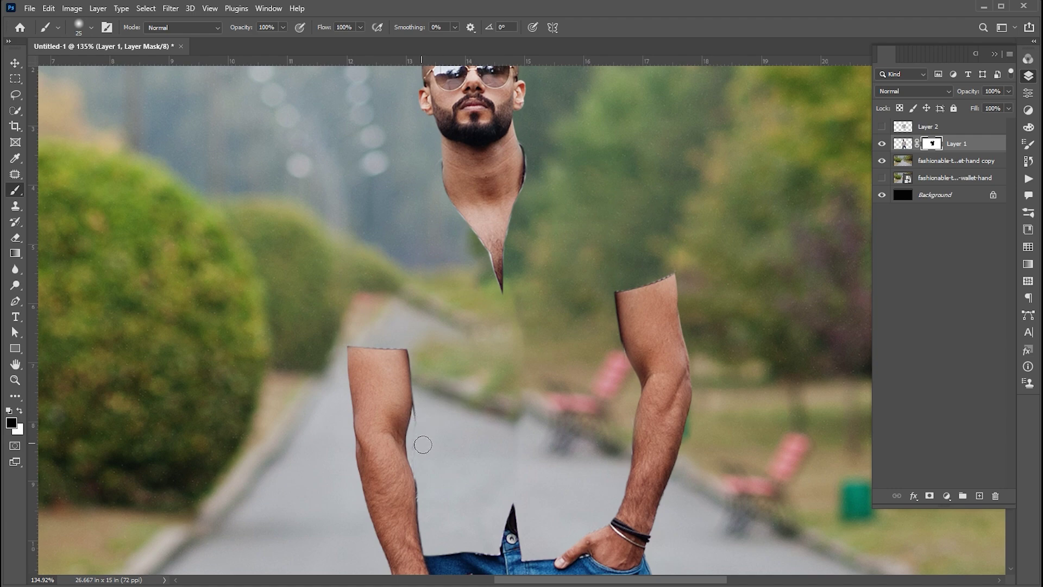
{"action": "key", "text": "v"}
{"action": "key", "text": "ctrl+0"}
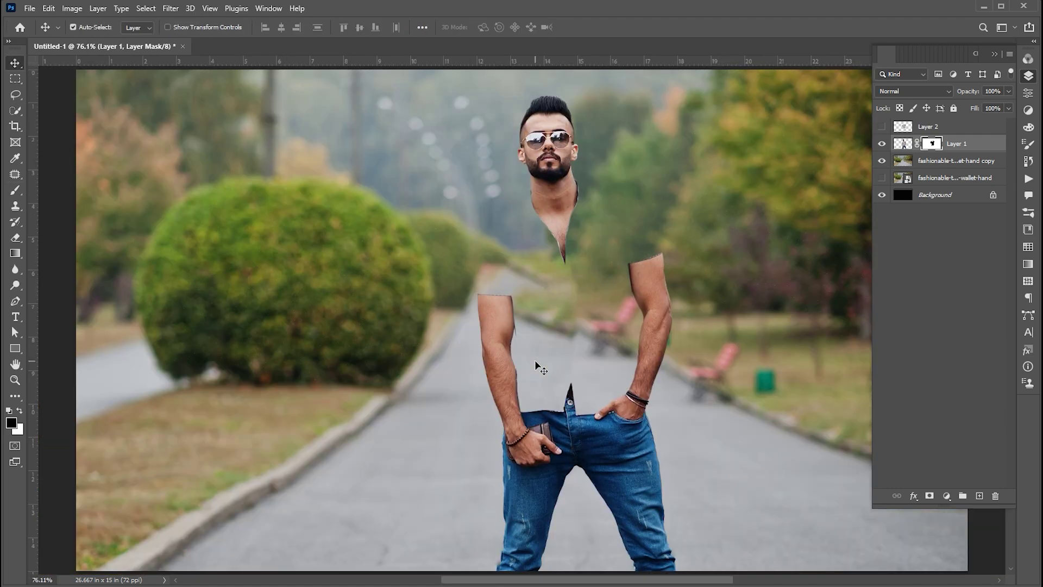
{"action": "left_click", "coordinate": [908, 128]}
{"action": "right_click", "coordinate": [907, 129]}
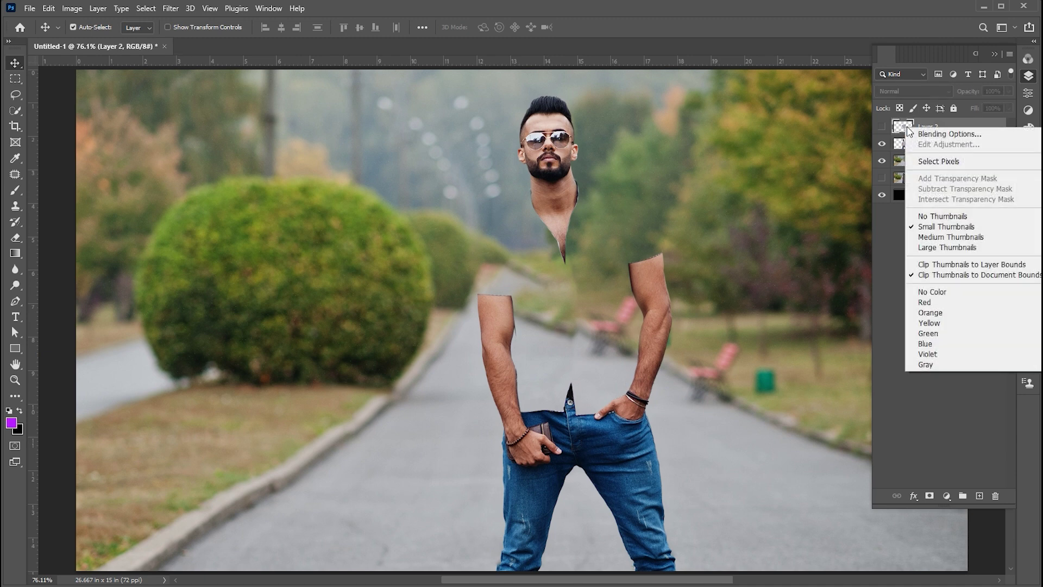
Step: Load Layer 2's shirt pixels as a selection and convert it into a work path
{"action": "left_click", "coordinate": [940, 162]}
{"action": "left_click", "coordinate": [15, 79]}
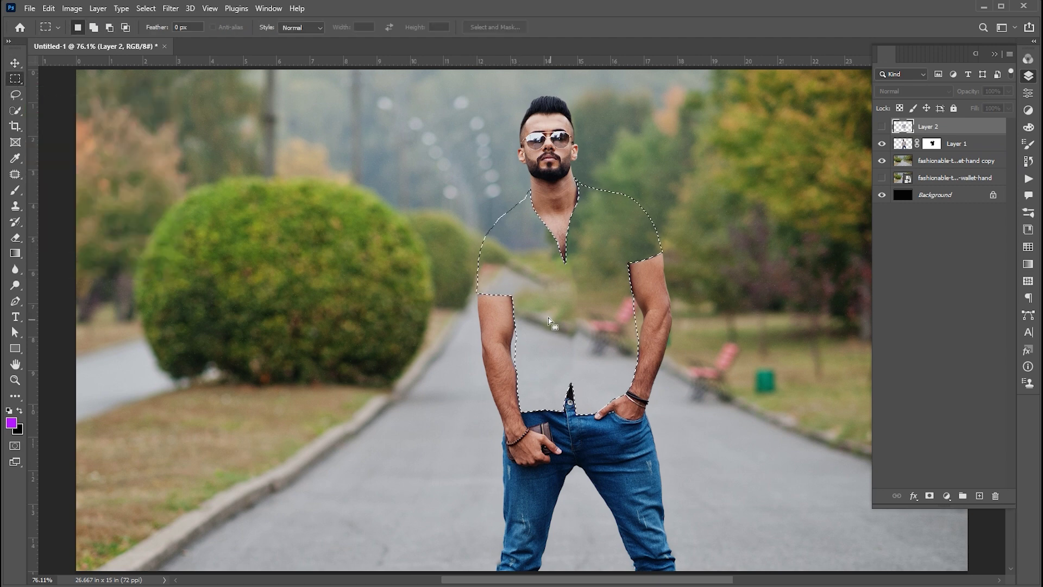
{"action": "right_click", "coordinate": [530, 238]}
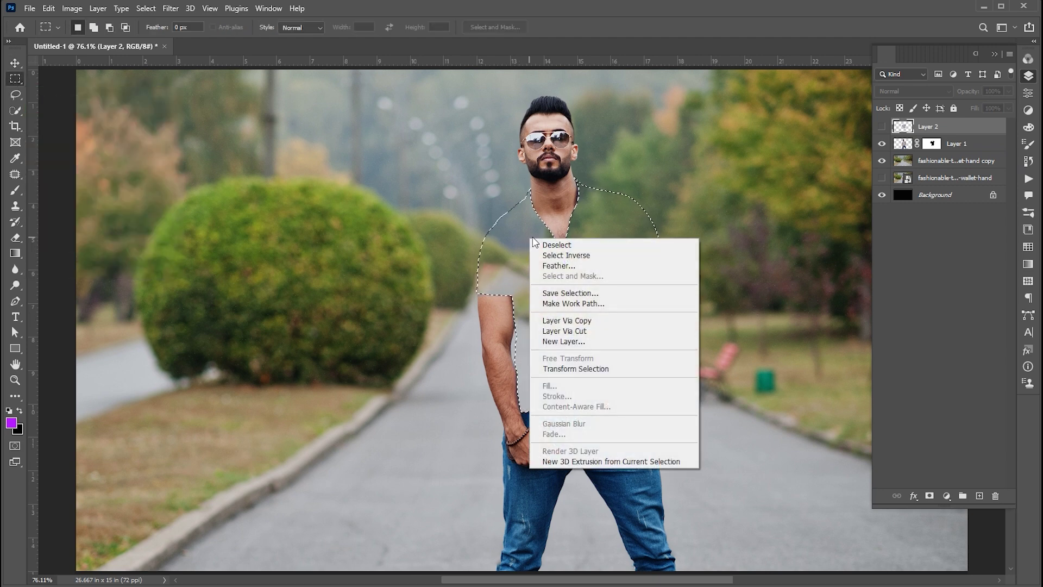
{"action": "left_click", "coordinate": [557, 304]}
{"action": "left_click", "coordinate": [629, 182]}
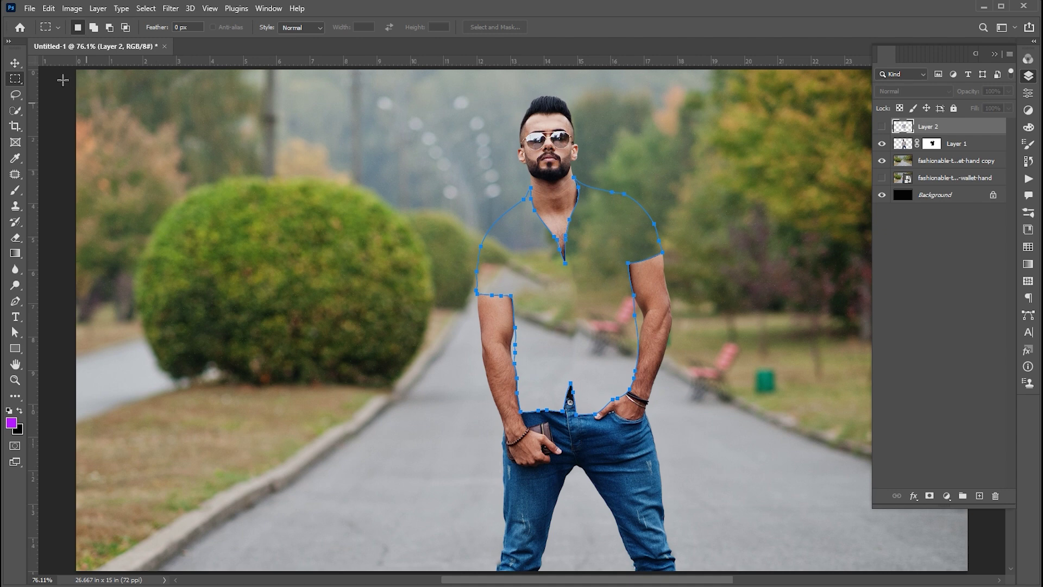
Step: Set the brush to a 4 px Hard Round tip and the foreground colour to white (#ffffff)
{"action": "left_click", "coordinate": [15, 189]}
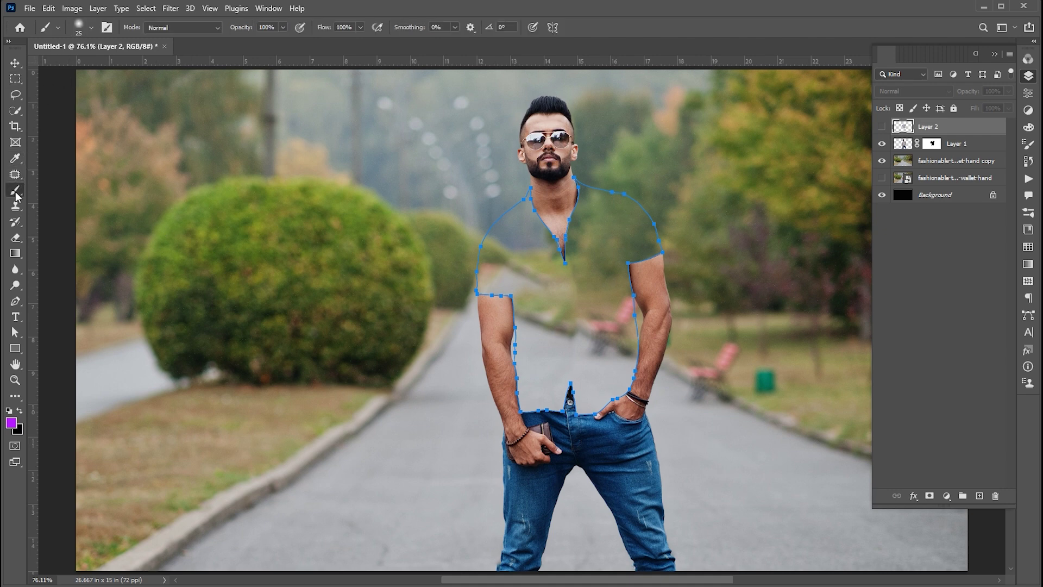
{"action": "left_click", "coordinate": [92, 28]}
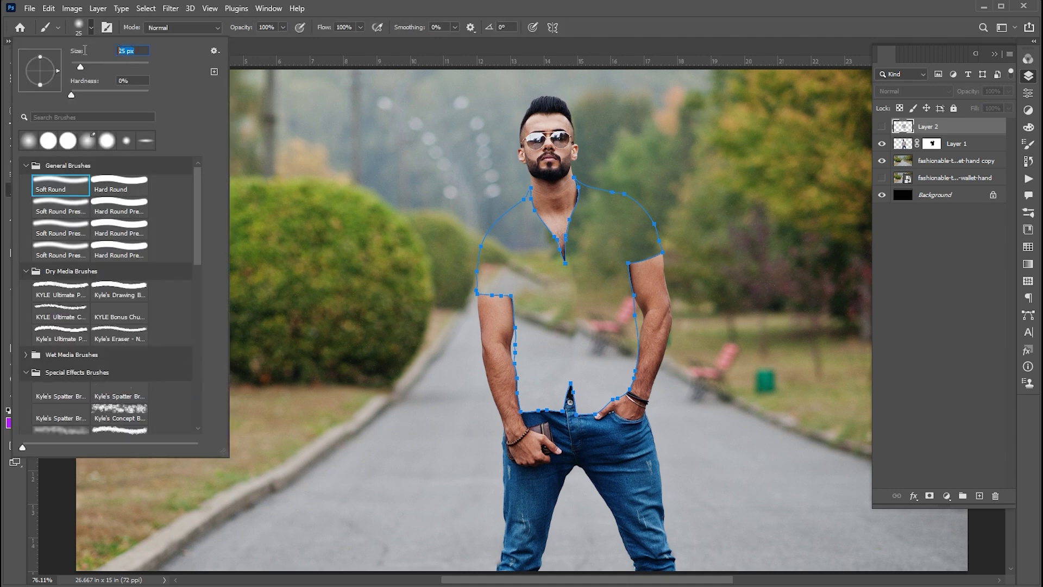
{"action": "type", "text": "4"}
{"action": "left_click", "coordinate": [106, 181]}
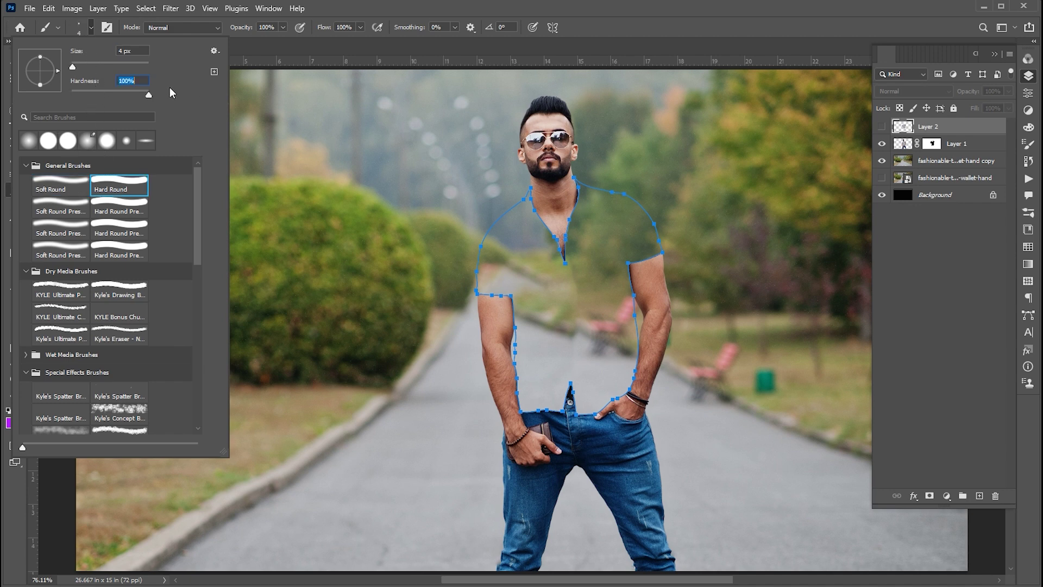
{"action": "key", "text": "Return"}
{"action": "left_click", "coordinate": [11, 422]}
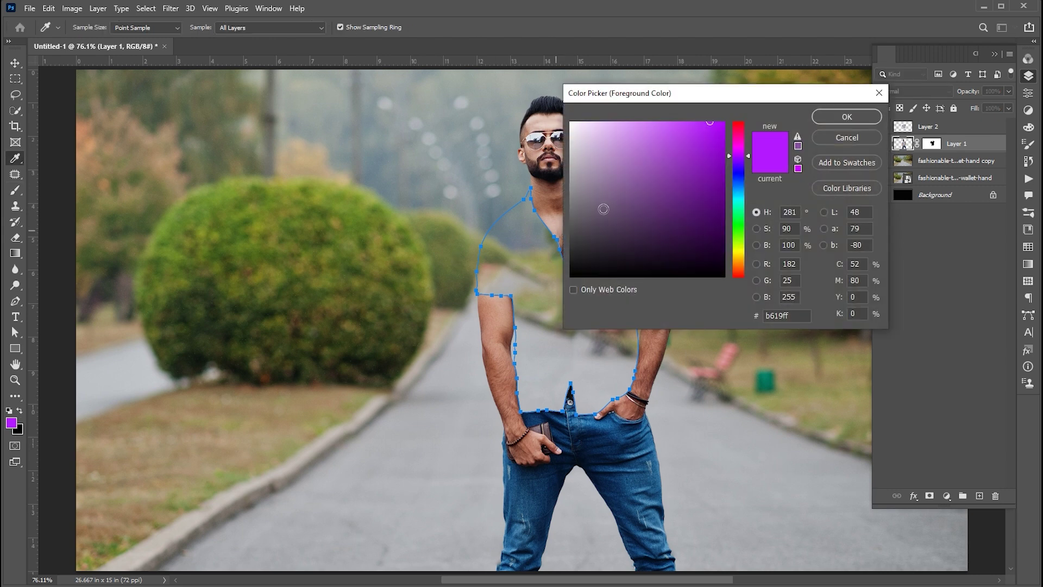
{"action": "left_click", "coordinate": [571, 123]}
{"action": "left_click", "coordinate": [830, 114]}
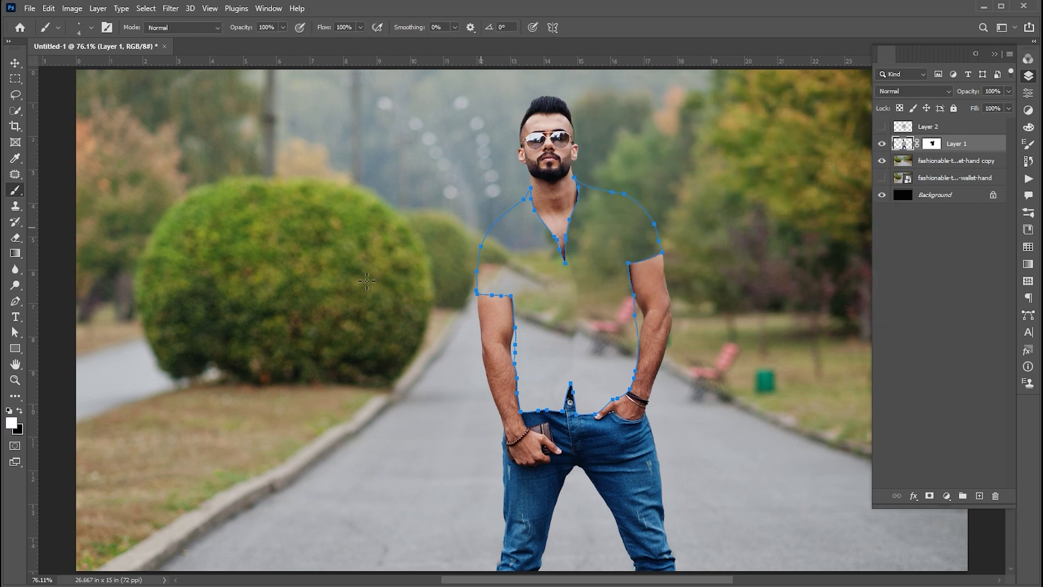
Step: Stroke the shirt path with the white brush onto a new Layer 3
{"action": "left_click", "coordinate": [16, 333]}
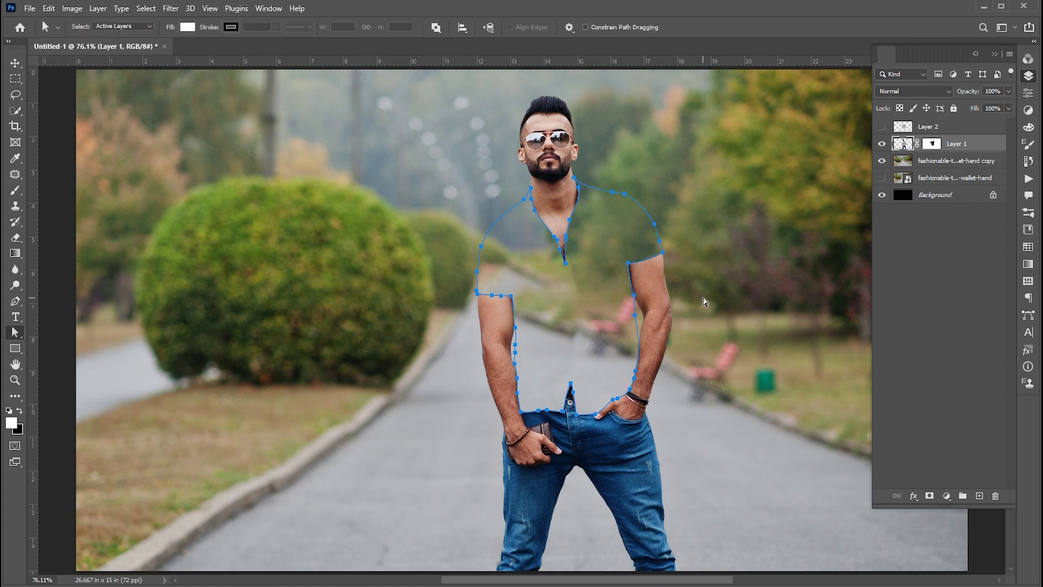
{"action": "left_click", "coordinate": [979, 496]}
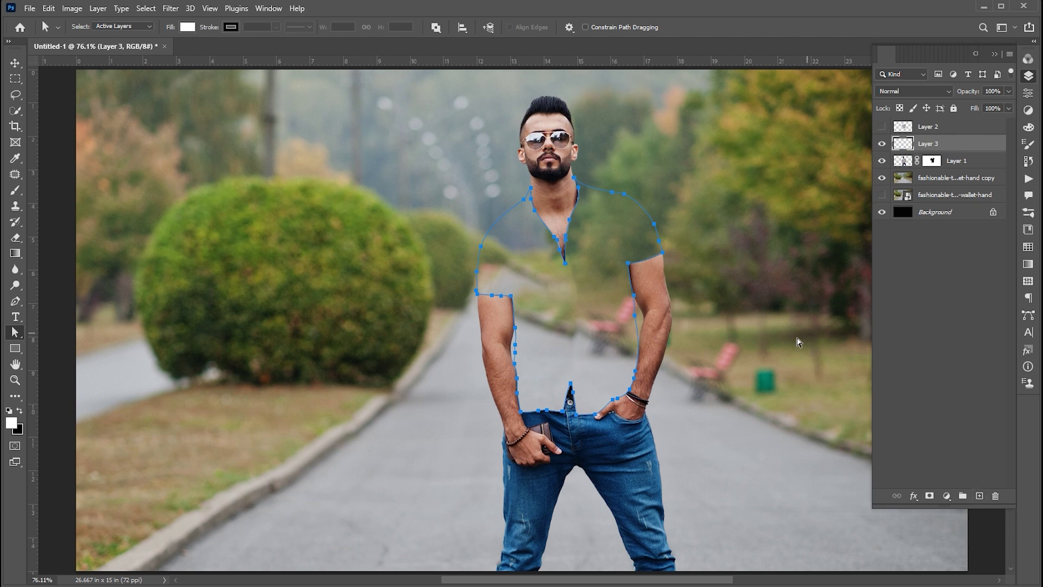
{"action": "right_click", "coordinate": [520, 224]}
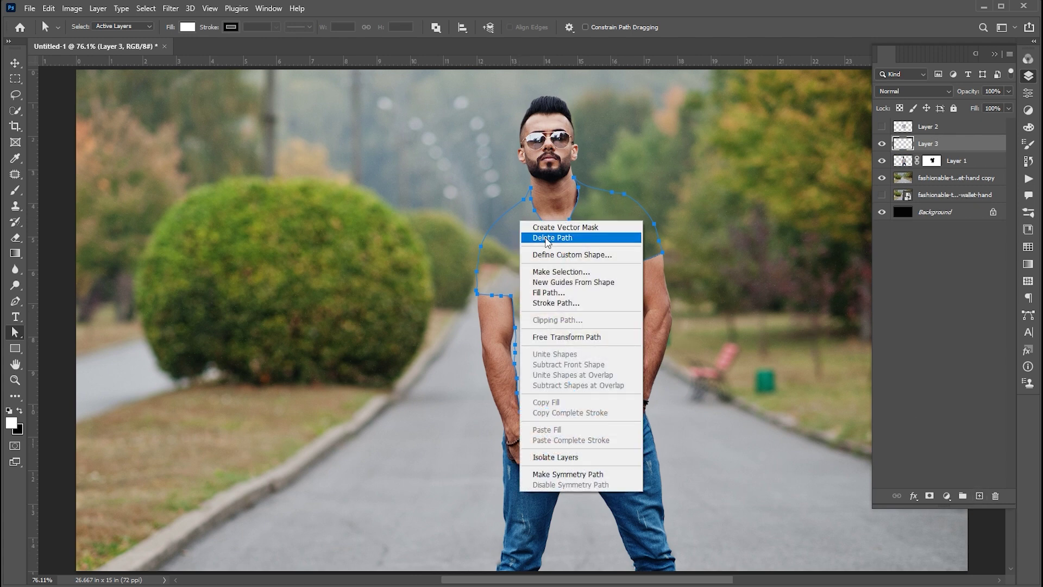
{"action": "left_click", "coordinate": [553, 304]}
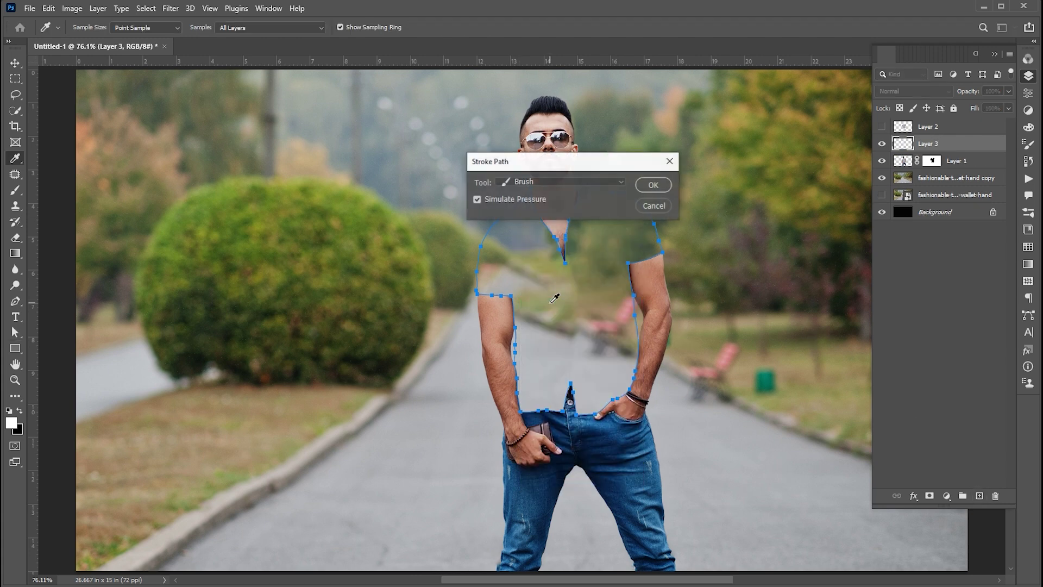
{"action": "left_click", "coordinate": [653, 185]}
{"action": "key", "text": "Return"}
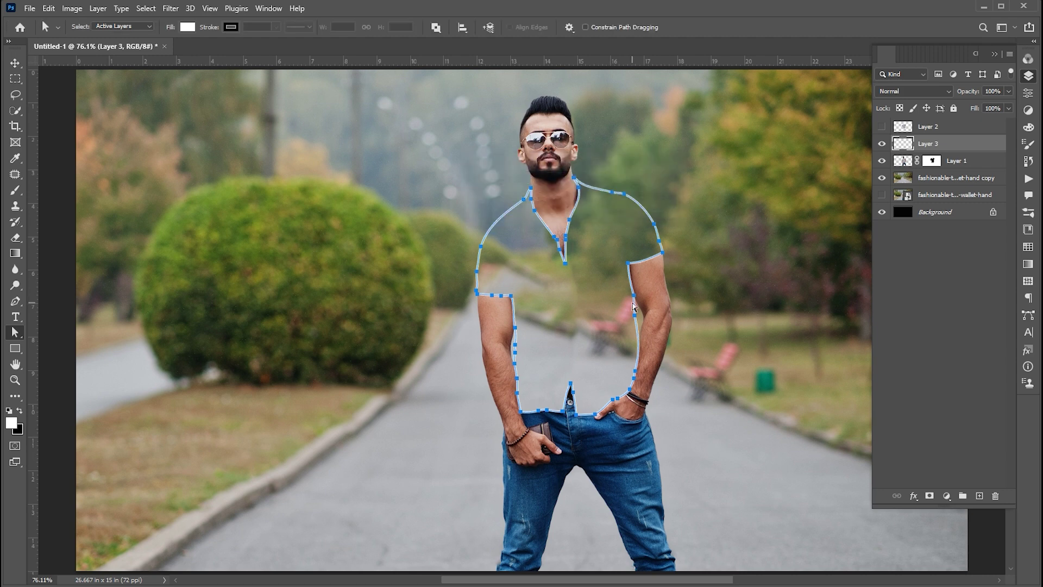
Step: Delete the shirt path, keeping the white stroke, and zoom in on the outline
{"action": "right_click", "coordinate": [610, 227]}
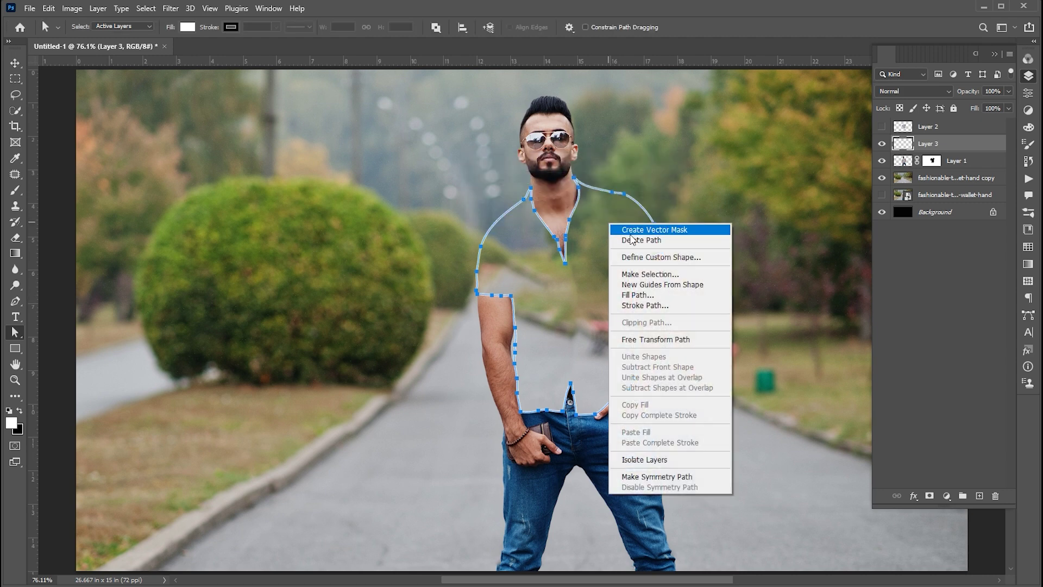
{"action": "left_click", "coordinate": [638, 241]}
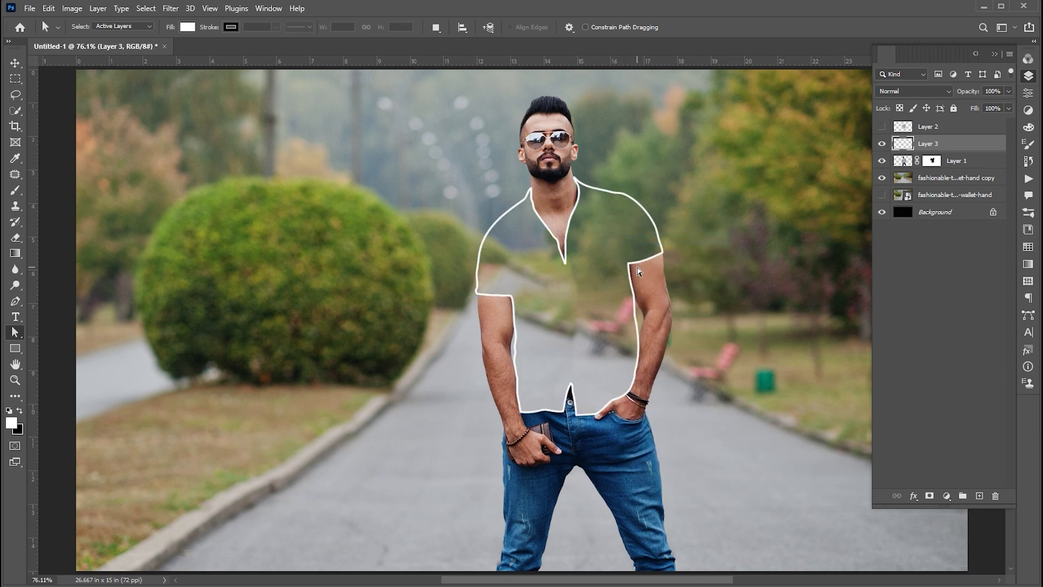
{"action": "key", "text": "z"}
{"action": "left_click_drag", "start_coordinate": [736, 328], "coordinate": [783, 328]}
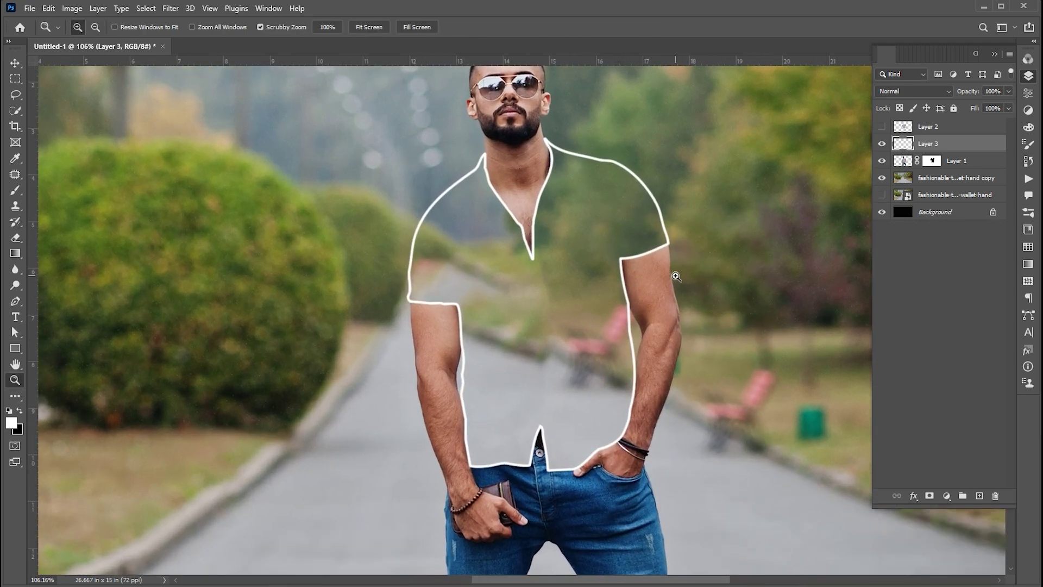
{"action": "key", "text": "v"}
Step: Show Layer 2 at lowered opacity, then select Layer 3 for drawing
{"action": "left_click", "coordinate": [882, 126]}
{"action": "left_click", "coordinate": [954, 127]}
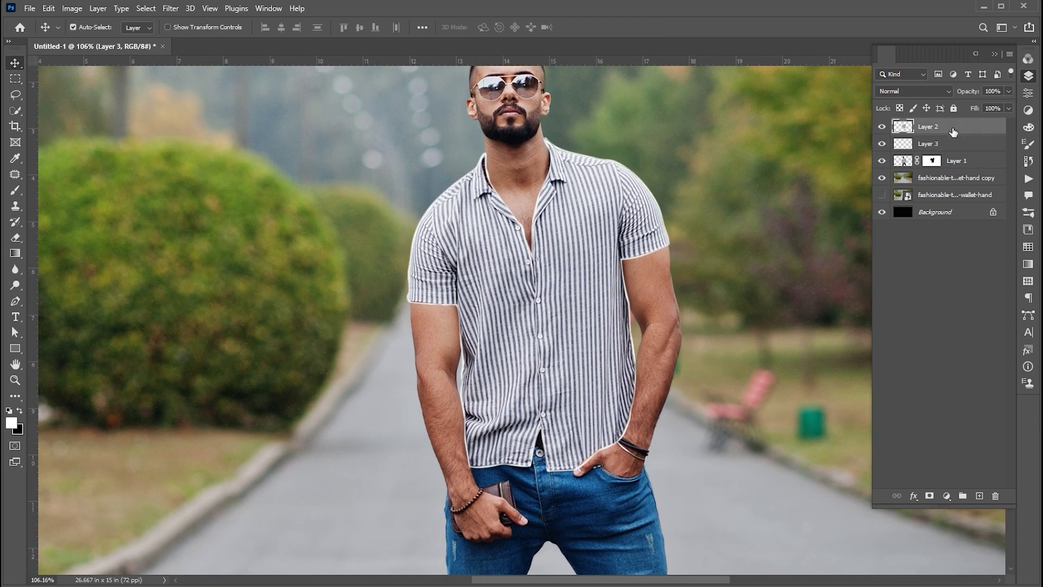
{"action": "left_click", "coordinate": [1009, 92]}
{"action": "left_click_drag", "start_coordinate": [1004, 107], "coordinate": [958, 107]}
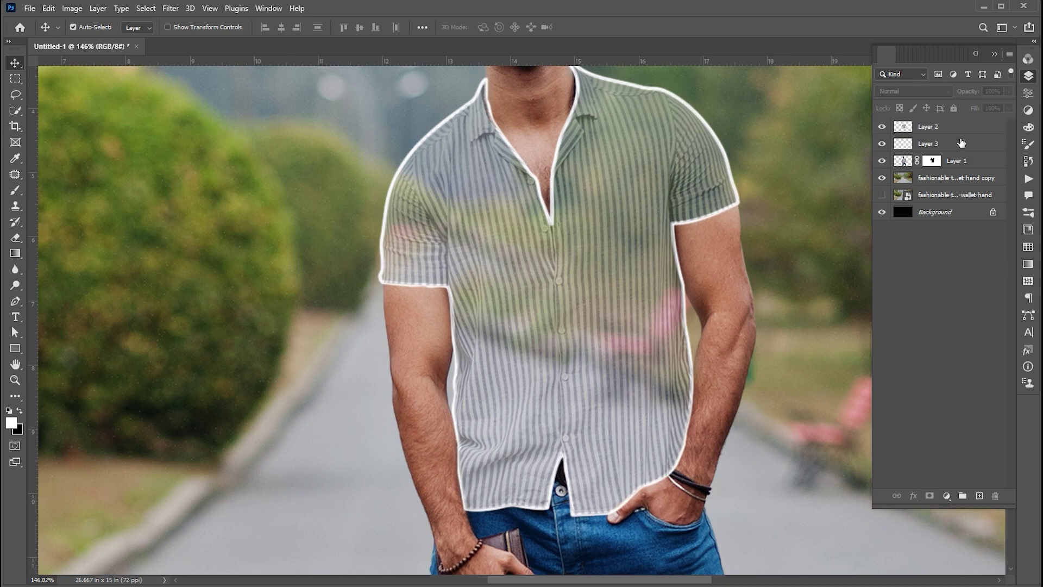
{"action": "left_click", "coordinate": [962, 145]}
{"action": "scroll", "coordinate": [577, 324], "scroll_direction": "up", "scroll_amount": 5}
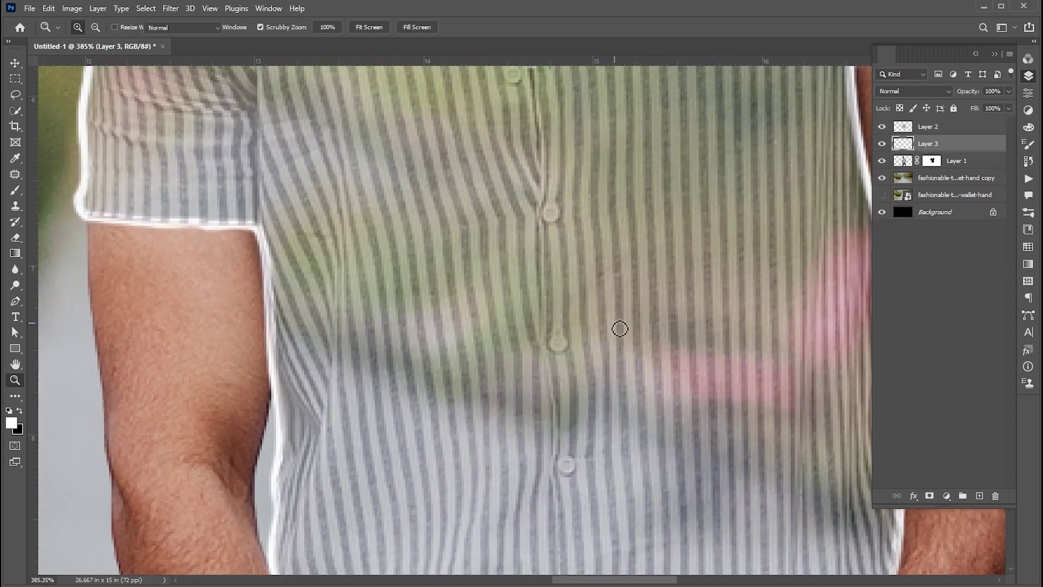
Step: Outline each shirt button in white with the Brush tool, top to bottom
{"action": "key", "text": "b"}
{"action": "left_click", "coordinate": [90, 27]}
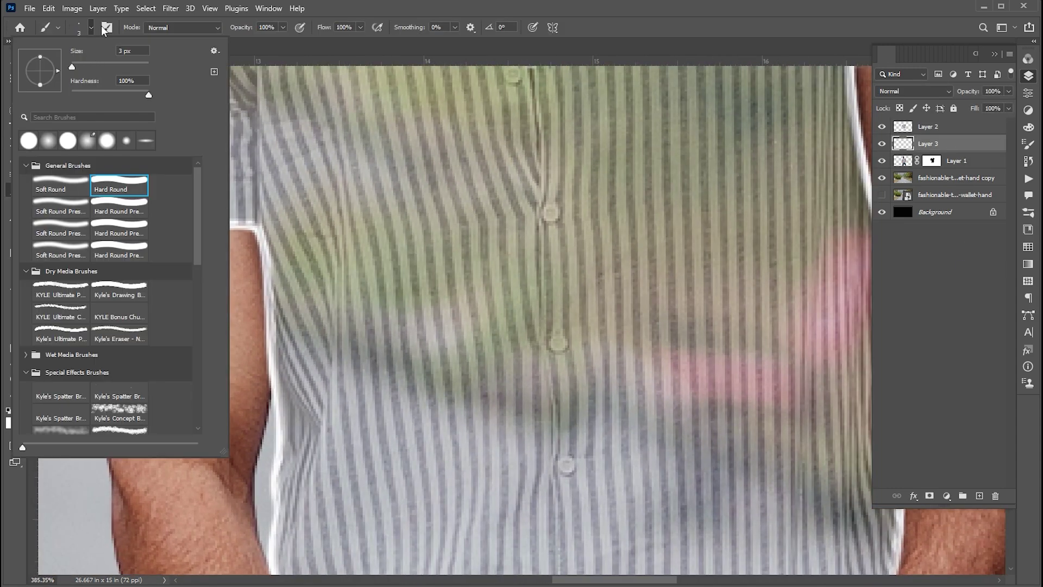
{"action": "left_click", "coordinate": [628, 253]}
{"action": "key", "text": "z"}
{"action": "scroll", "coordinate": [627, 204], "scroll_direction": "up", "scroll_amount": 3}
{"action": "mouse_move", "coordinate": [562, 383]}
{"action": "left_mouse_down"}
{"action": "mouse_move", "coordinate": [492, 317]}
{"action": "mouse_move", "coordinate": [496, 330]}
{"action": "left_mouse_up"}
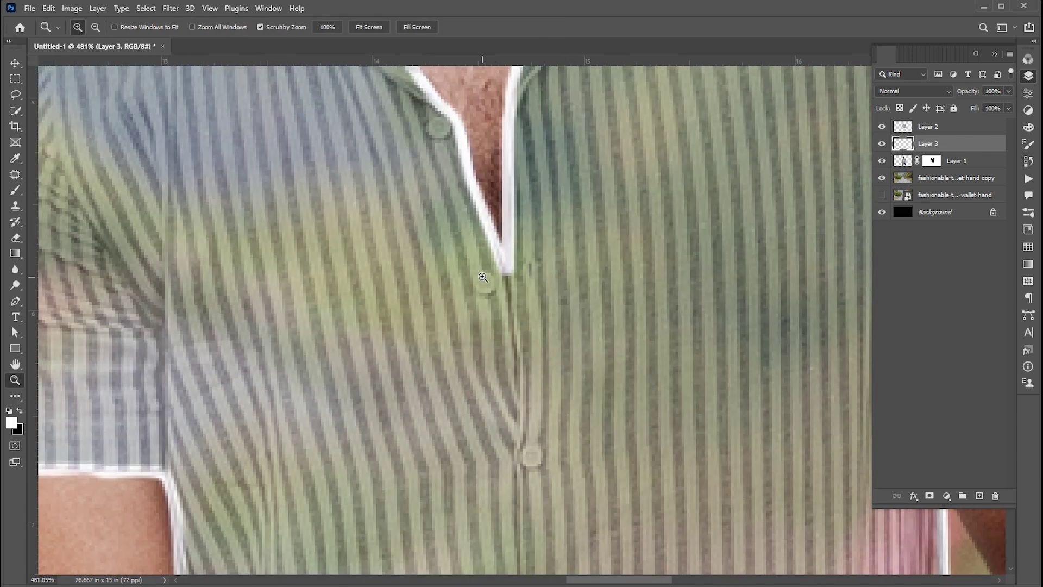
{"action": "key", "text": "b"}
{"action": "left_click_drag", "start_coordinate": [481, 269], "coordinate": [492, 290]}
{"action": "left_click_drag", "start_coordinate": [433, 119], "coordinate": [453, 143]}
{"action": "mouse_move", "coordinate": [490, 326]}
{"action": "left_mouse_down"}
{"action": "mouse_move", "coordinate": [502, 193]}
{"action": "mouse_move", "coordinate": [525, 334]}
{"action": "left_mouse_up"}
{"action": "left_click_drag", "start_coordinate": [503, 408], "coordinate": [503, 245]}
{"action": "left_click_drag", "start_coordinate": [515, 326], "coordinate": [530, 351]}
{"action": "left_click_drag", "start_coordinate": [521, 407], "coordinate": [522, 245]}
{"action": "left_click_drag", "start_coordinate": [522, 327], "coordinate": [538, 351]}
{"action": "left_click_drag", "start_coordinate": [529, 407], "coordinate": [530, 245]}
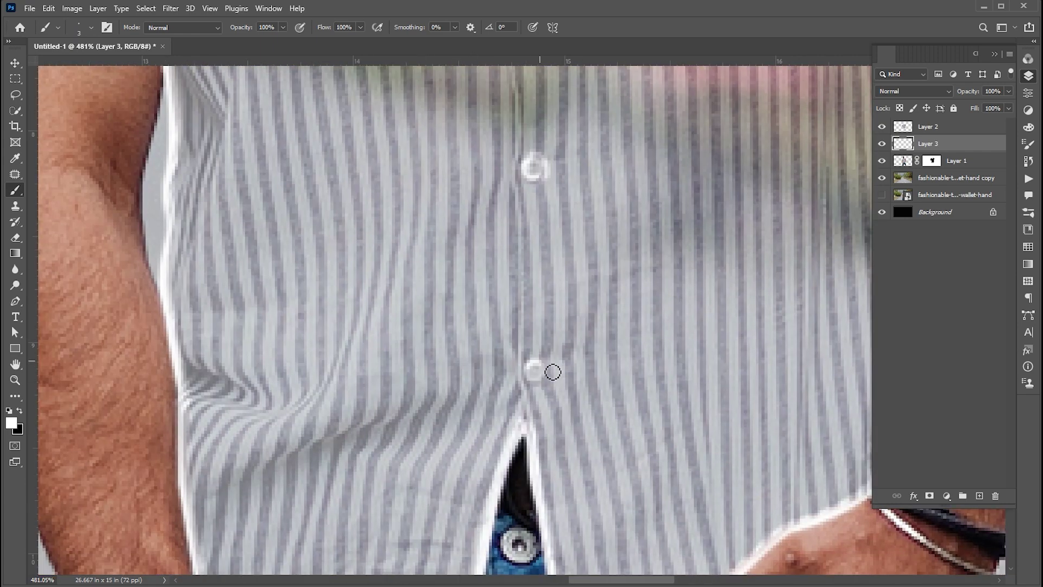
{"action": "left_click_drag", "start_coordinate": [538, 362], "coordinate": [562, 383]}
Step: Draw the white placket line down the shirt front from collar to hem
{"action": "key", "text": "ctrl+0"}
{"action": "key", "text": "z"}
{"action": "mouse_move", "coordinate": [489, 269]}
{"action": "left_mouse_down"}
{"action": "mouse_move", "coordinate": [530, 270]}
{"action": "mouse_move", "coordinate": [514, 245]}
{"action": "left_mouse_up"}
{"action": "left_click_drag", "start_coordinate": [489, 213], "coordinate": [500, 196]}
{"action": "key", "text": "b"}
{"action": "left_click_drag", "start_coordinate": [469, 138], "coordinate": [484, 546]}
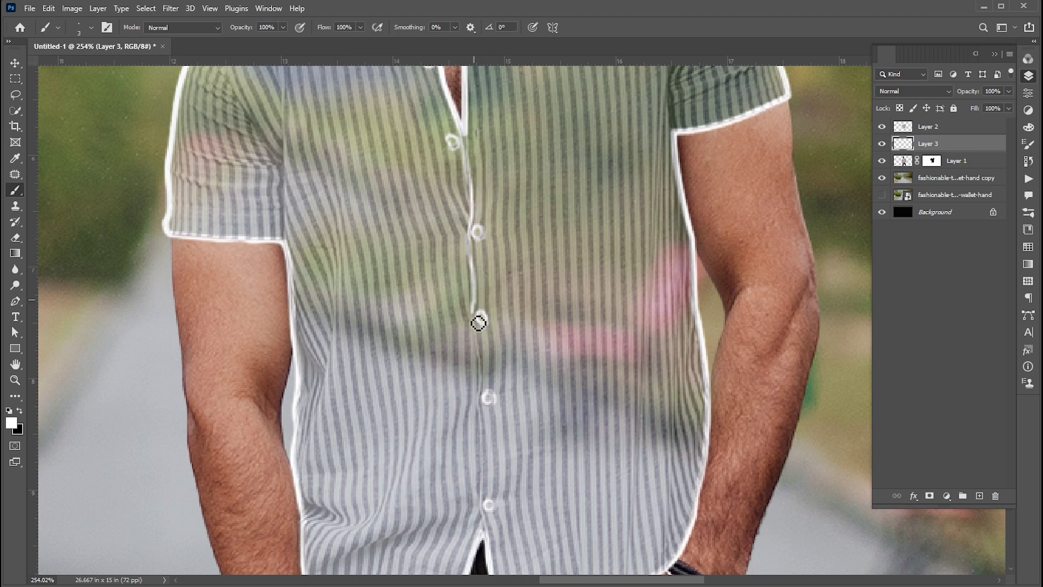
Step: Draw the seam and fold lines on the left sleeve
{"action": "left_click_drag", "start_coordinate": [553, 418], "coordinate": [571, 523]}
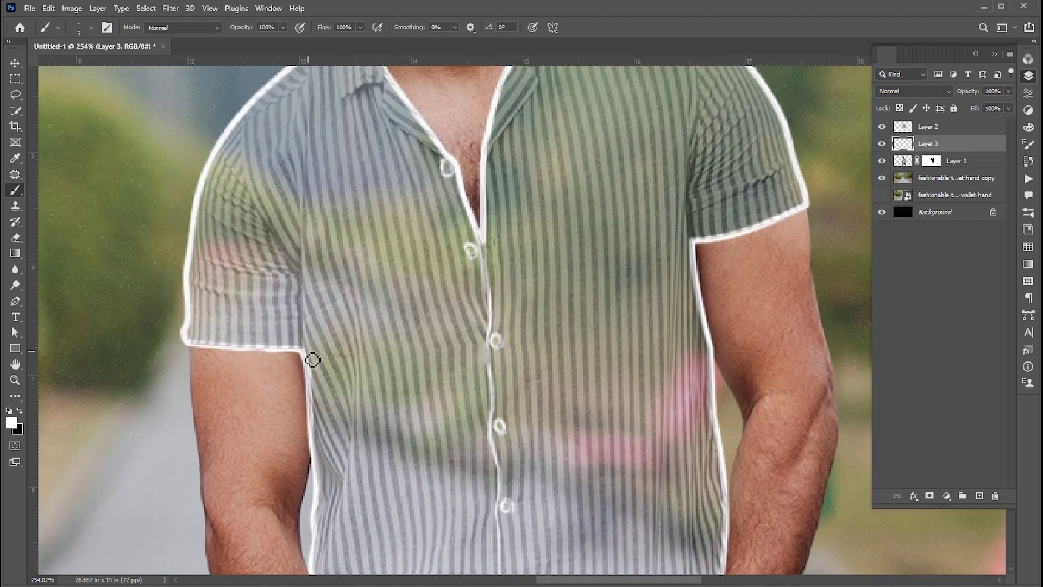
{"action": "left_click_drag", "start_coordinate": [313, 362], "coordinate": [303, 229]}
{"action": "mouse_move", "coordinate": [251, 119]}
{"action": "left_mouse_down"}
{"action": "mouse_move", "coordinate": [226, 159]}
{"action": "mouse_move", "coordinate": [278, 244]}
{"action": "left_mouse_up"}
{"action": "mouse_move", "coordinate": [222, 211]}
{"action": "left_mouse_down"}
{"action": "mouse_move", "coordinate": [278, 232]}
{"action": "mouse_move", "coordinate": [293, 256]}
{"action": "left_mouse_up"}
{"action": "left_click_drag", "start_coordinate": [220, 261], "coordinate": [297, 285]}
Step: Draw the seam, fold and radial crease lines on the right sleeve
{"action": "left_click_drag", "start_coordinate": [743, 269], "coordinate": [651, 333]}
{"action": "left_click_drag", "start_coordinate": [603, 306], "coordinate": [602, 229]}
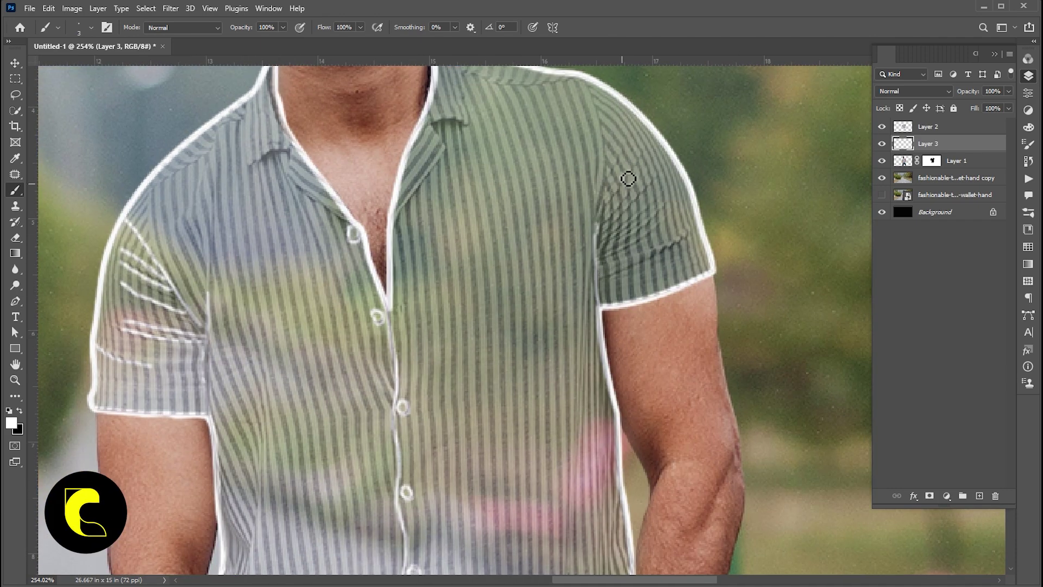
{"action": "left_click_drag", "start_coordinate": [628, 180], "coordinate": [628, 204]}
{"action": "left_click_drag", "start_coordinate": [587, 106], "coordinate": [602, 204]}
{"action": "left_click_drag", "start_coordinate": [603, 306], "coordinate": [681, 272]}
{"action": "mouse_move", "coordinate": [603, 281]}
{"action": "left_mouse_down"}
{"action": "mouse_move", "coordinate": [670, 251]}
{"action": "mouse_move", "coordinate": [656, 238]}
{"action": "left_mouse_up"}
{"action": "left_click_drag", "start_coordinate": [620, 229], "coordinate": [653, 172]}
{"action": "left_click_drag", "start_coordinate": [610, 200], "coordinate": [632, 170]}
Step: Add curved creases on the lower left shirt and short creases near the right seam
{"action": "left_click_drag", "start_coordinate": [489, 245], "coordinate": [509, 301]}
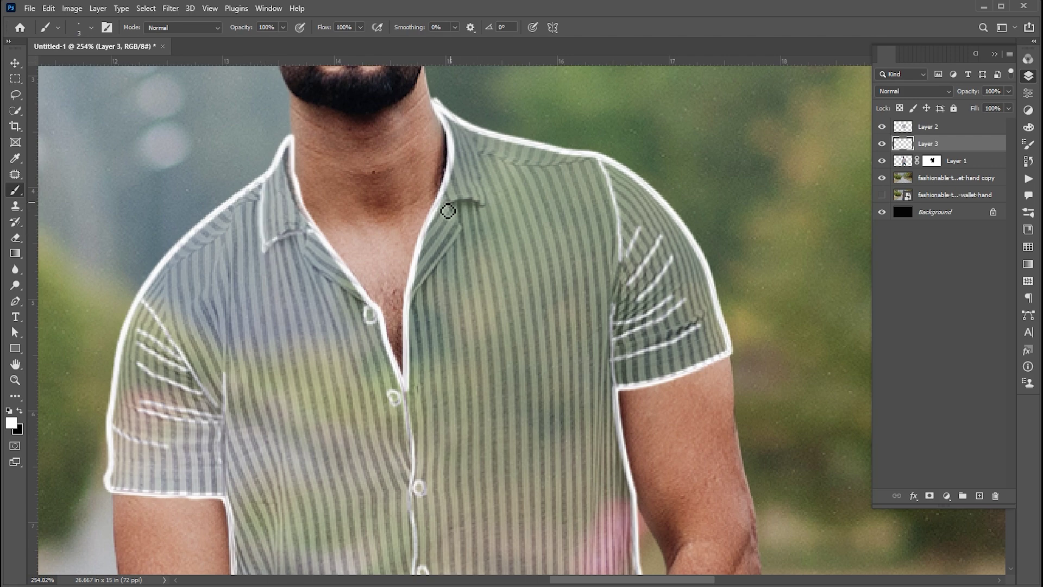
{"action": "scroll", "coordinate": [472, 163], "scroll_direction": "down", "scroll_amount": 8}
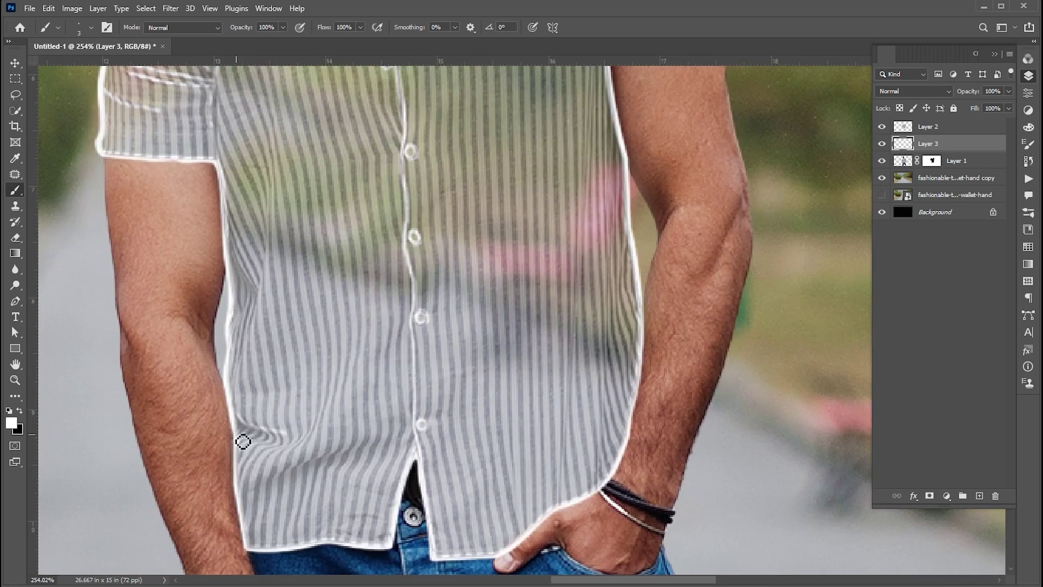
{"action": "left_click_drag", "start_coordinate": [237, 441], "coordinate": [334, 444]}
{"action": "left_click_drag", "start_coordinate": [245, 485], "coordinate": [363, 457]}
{"action": "left_click_drag", "start_coordinate": [605, 371], "coordinate": [606, 328]}
{"action": "left_click_drag", "start_coordinate": [613, 396], "coordinate": [613, 473]}
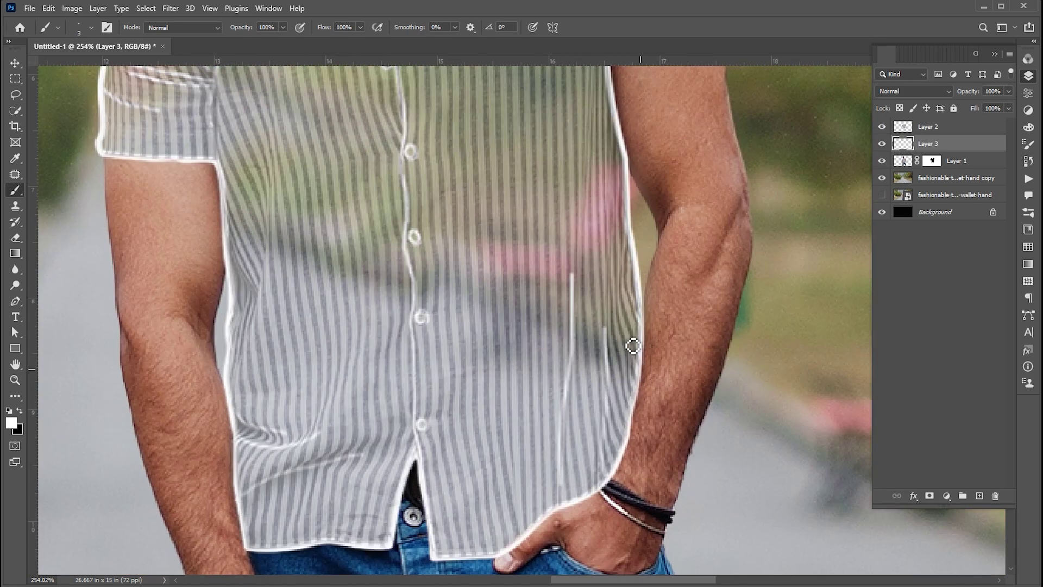
{"action": "scroll", "coordinate": [636, 350], "scroll_direction": "down", "scroll_amount": 3}
{"action": "scroll", "coordinate": [636, 350], "scroll_direction": "down", "scroll_amount": 5}
{"action": "scroll", "coordinate": [489, 318], "scroll_direction": "down", "scroll_amount": 3}
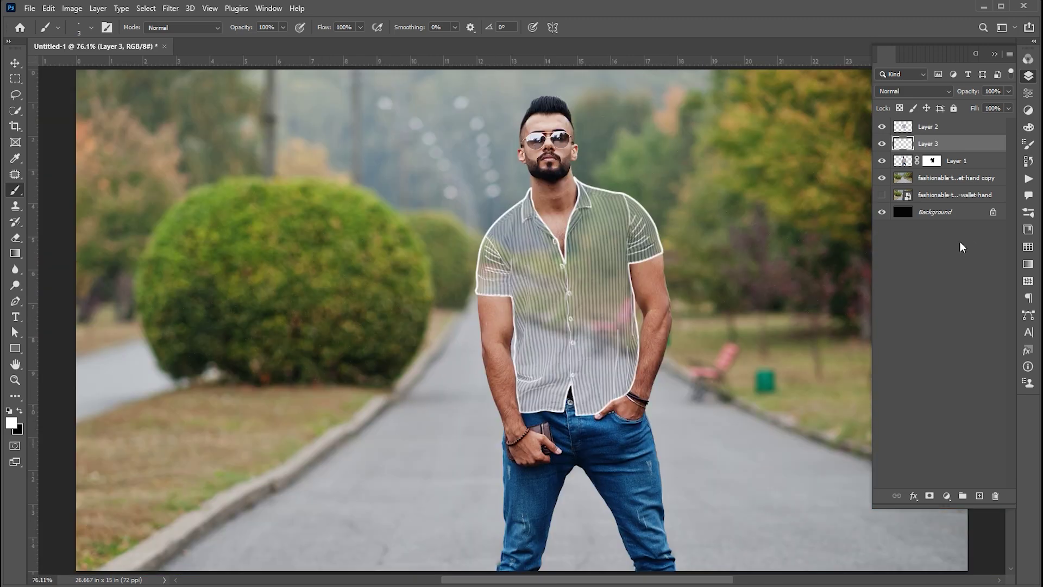
Step: Hide the striped shirt Layer 2 and select the park photo copy layer
{"action": "left_click", "coordinate": [882, 126]}
{"action": "key", "text": "v"}
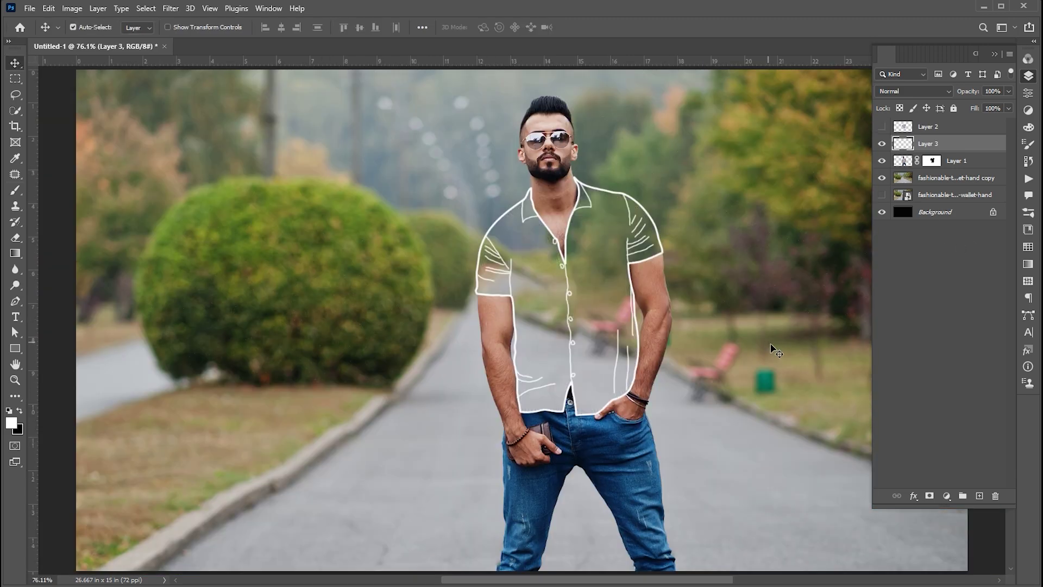
{"action": "key", "text": "z"}
{"action": "left_click_drag", "start_coordinate": [773, 349], "coordinate": [807, 349]}
{"action": "mouse_move", "coordinate": [684, 335]}
{"action": "left_mouse_down"}
{"action": "mouse_move", "coordinate": [661, 318]}
{"action": "mouse_move", "coordinate": [677, 320]}
{"action": "mouse_move", "coordinate": [587, 320]}
{"action": "left_mouse_up"}
{"action": "mouse_move", "coordinate": [487, 291]}
{"action": "left_mouse_down"}
{"action": "mouse_move", "coordinate": [457, 291]}
{"action": "mouse_move", "coordinate": [451, 303]}
{"action": "left_mouse_up"}
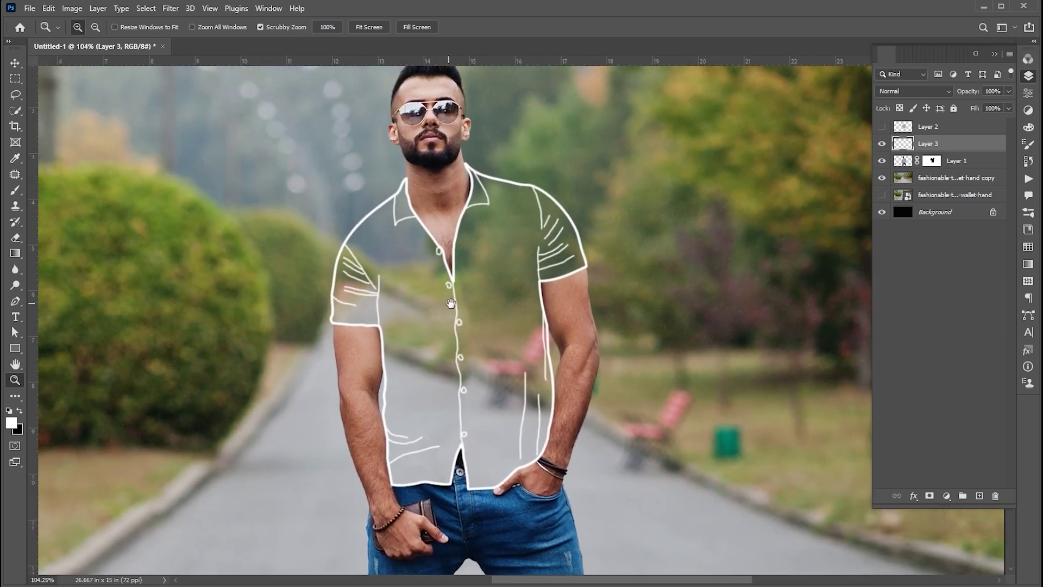
{"action": "key", "text": "v"}
{"action": "left_click", "coordinate": [926, 177]}
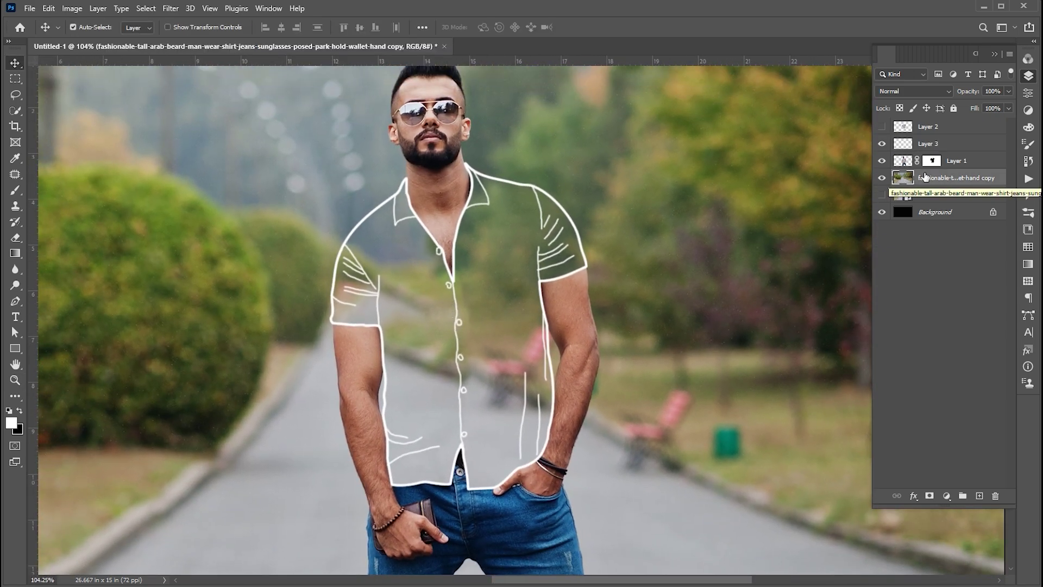
Step: Add a Moonlight.3DL Color Lookup at 65% opacity, clipped to the photo copy
{"action": "left_click", "coordinate": [946, 496]}
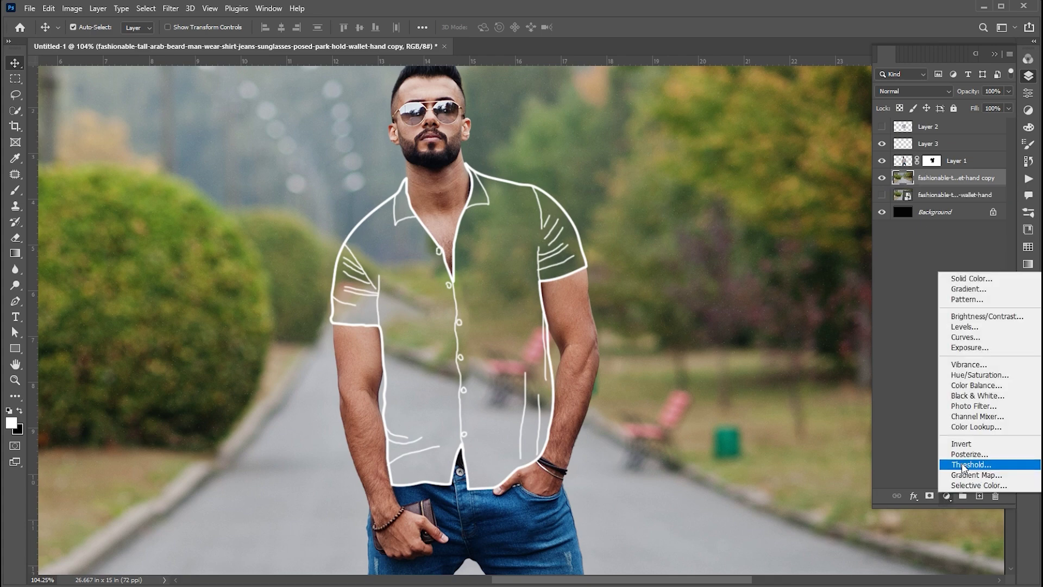
{"action": "left_click", "coordinate": [976, 427]}
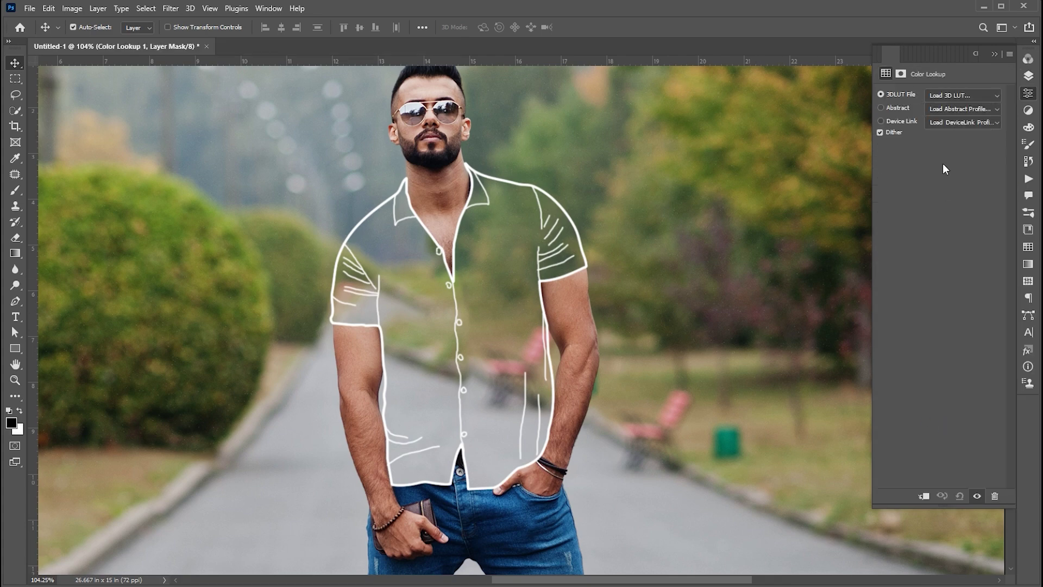
{"action": "left_click", "coordinate": [962, 94]}
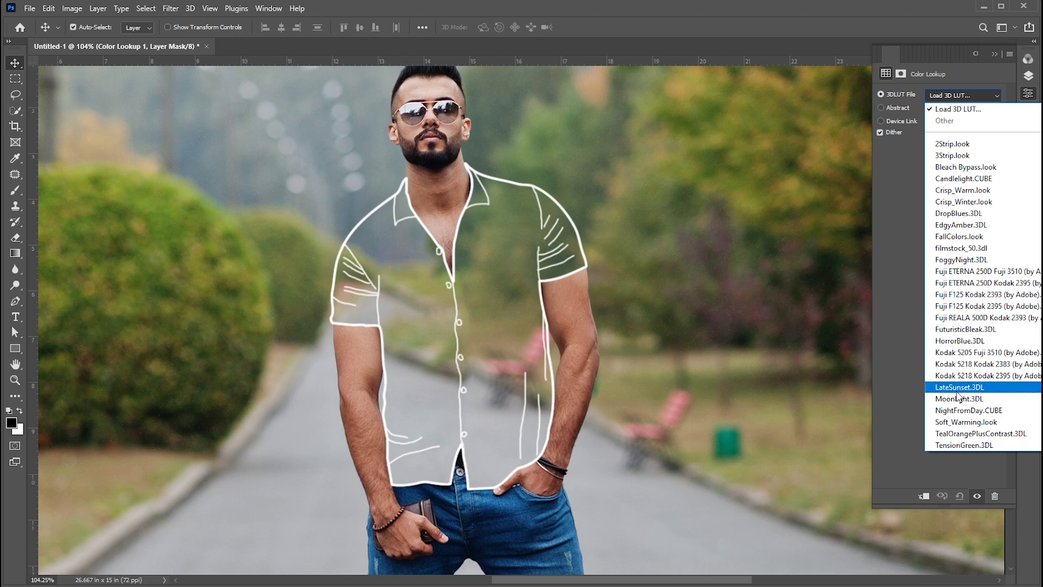
{"action": "left_click", "coordinate": [957, 404]}
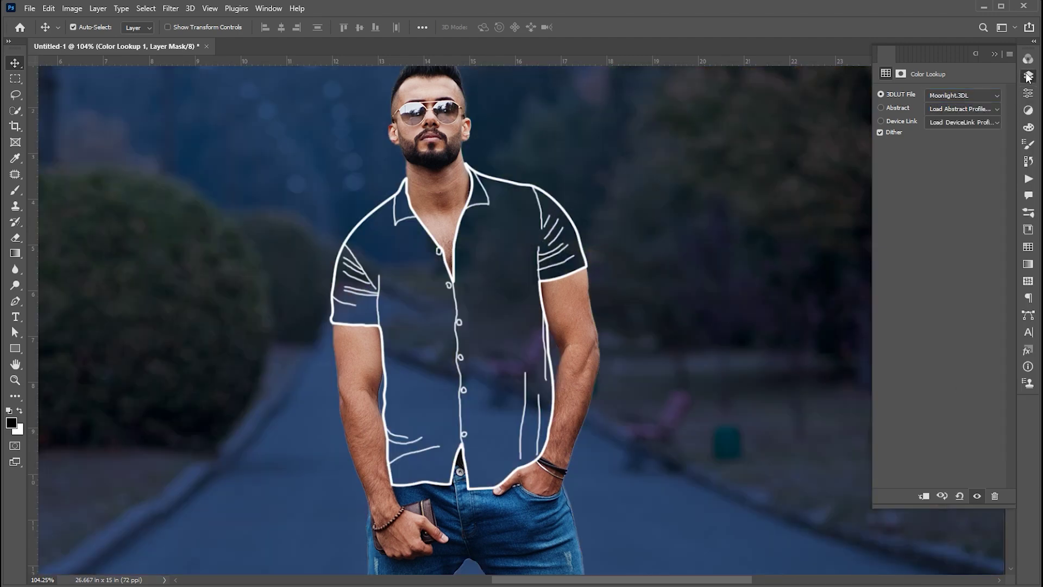
{"action": "left_click", "coordinate": [1028, 76]}
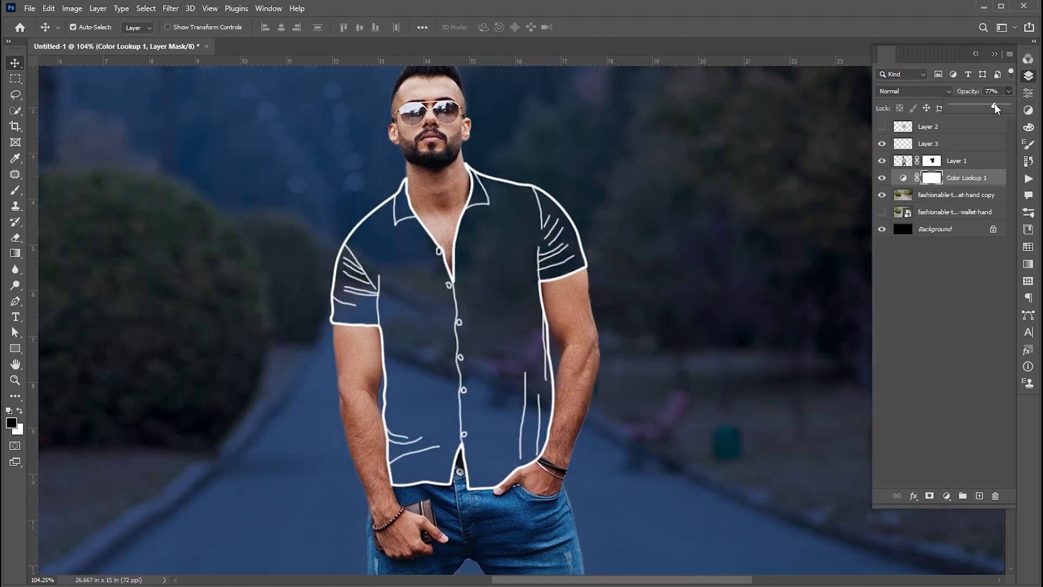
{"action": "left_click_drag", "start_coordinate": [995, 107], "coordinate": [987, 106]}
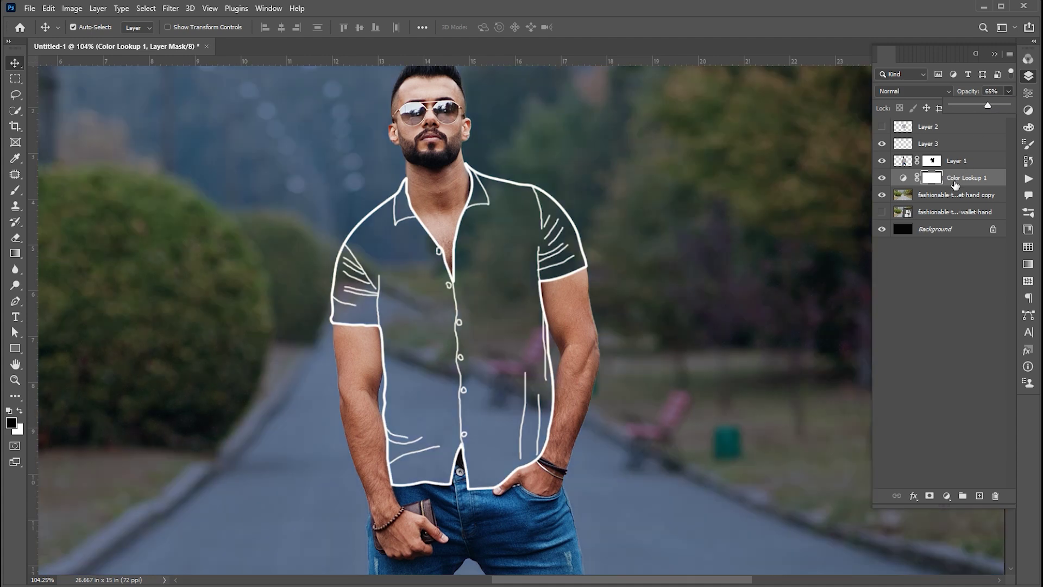
{"action": "right_click", "coordinate": [961, 177]}
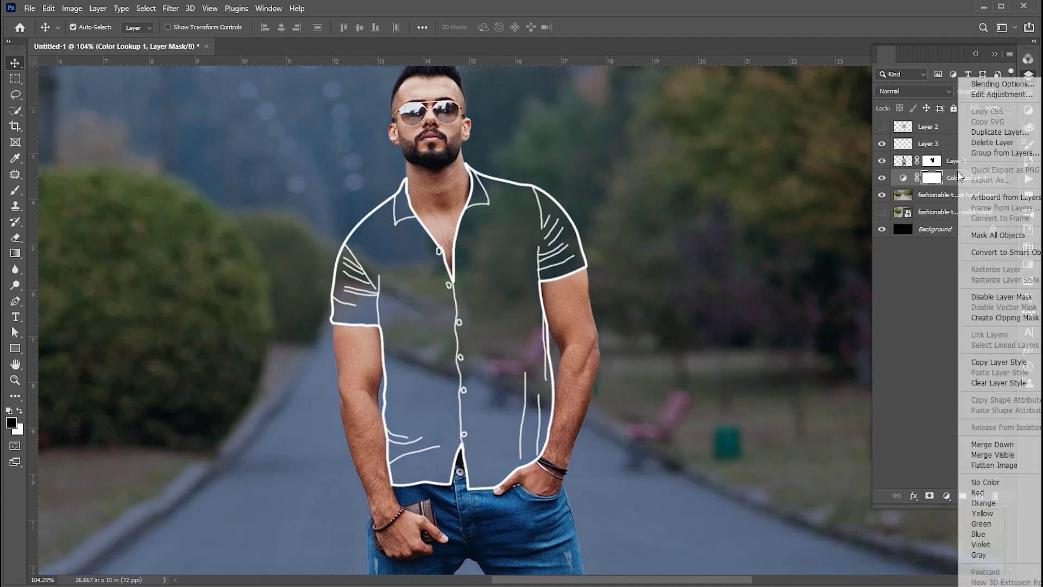
{"action": "left_click", "coordinate": [988, 319]}
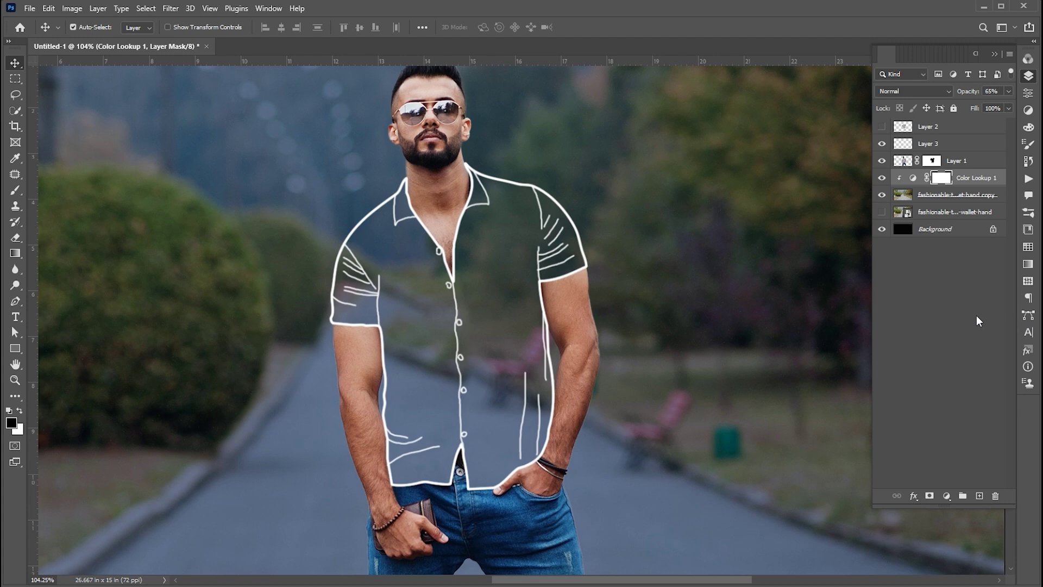
Step: Apply a yellow, 18 px Outer Glow to Layer 3 through Blending Options
{"action": "left_click", "coordinate": [954, 143]}
{"action": "right_click", "coordinate": [955, 144]}
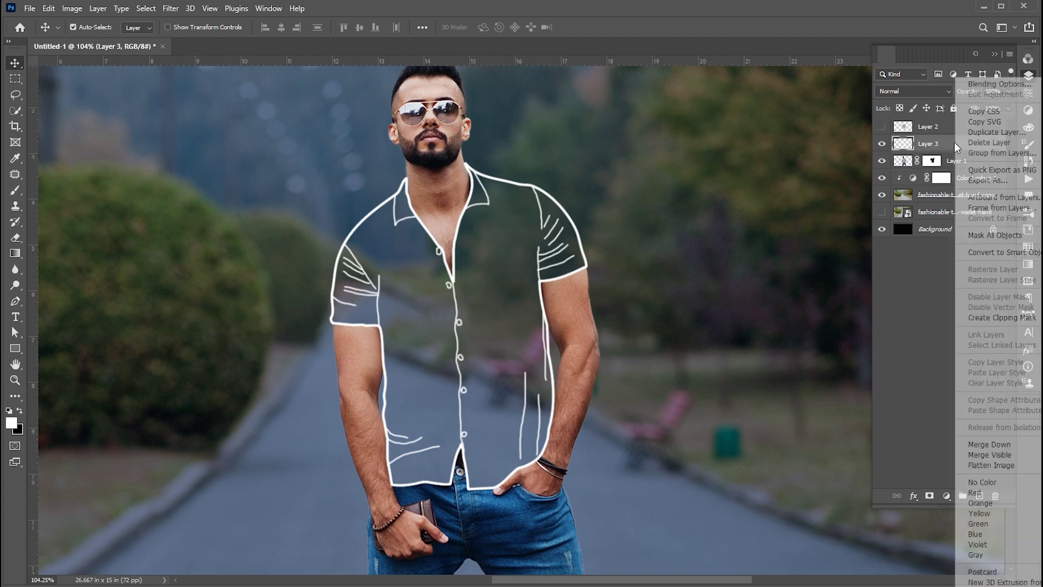
{"action": "left_click", "coordinate": [975, 83]}
{"action": "mouse_move", "coordinate": [708, 201]}
{"action": "left_mouse_down"}
{"action": "mouse_move", "coordinate": [631, 115]}
{"action": "mouse_move", "coordinate": [603, 55]}
{"action": "left_mouse_up"}
{"action": "left_click", "coordinate": [553, 274]}
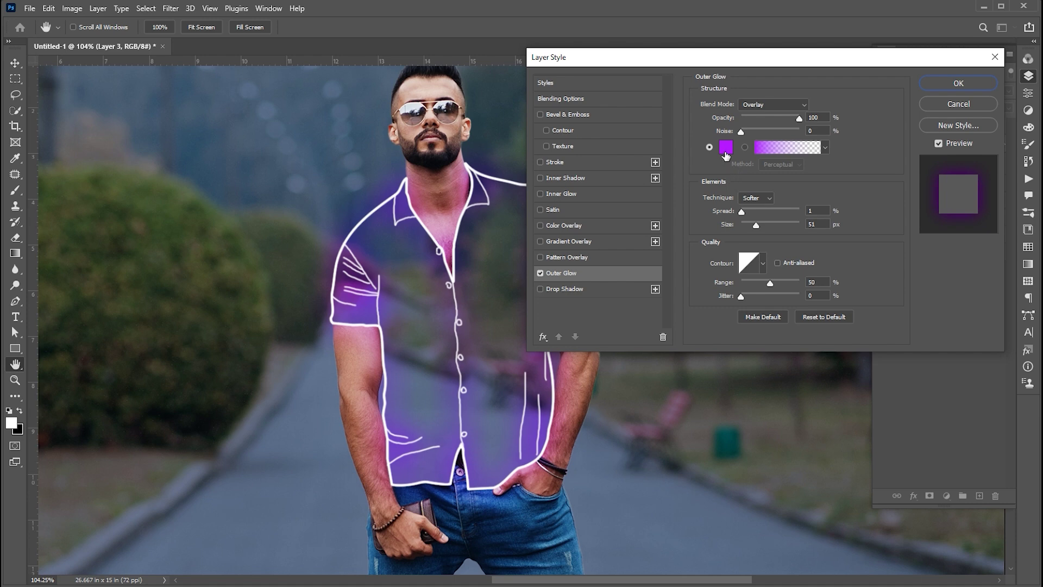
{"action": "left_click", "coordinate": [725, 148]}
{"action": "left_click", "coordinate": [743, 249]}
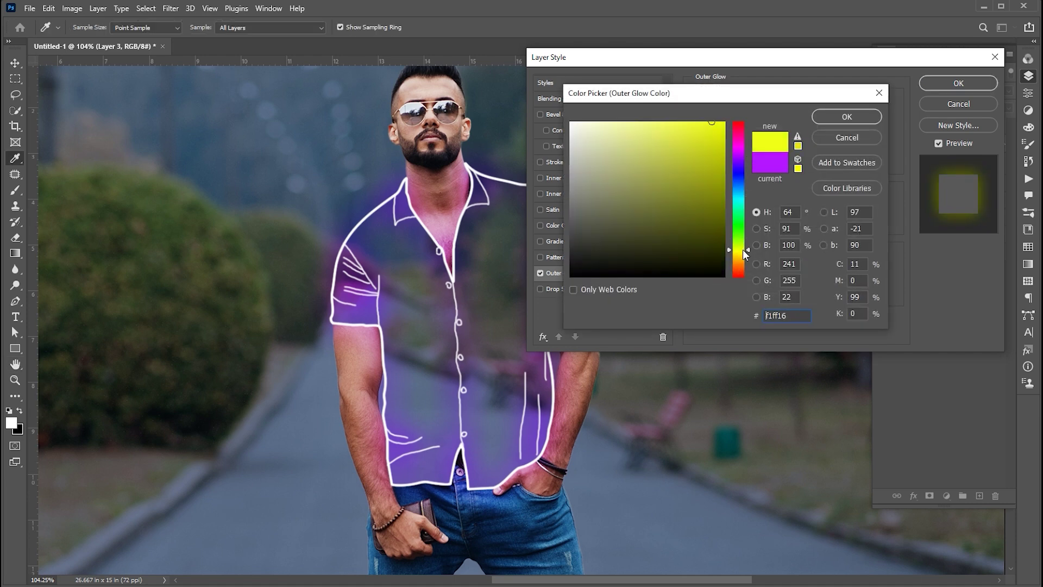
{"action": "left_click", "coordinate": [848, 117]}
{"action": "left_click_drag", "start_coordinate": [757, 226], "coordinate": [749, 225]}
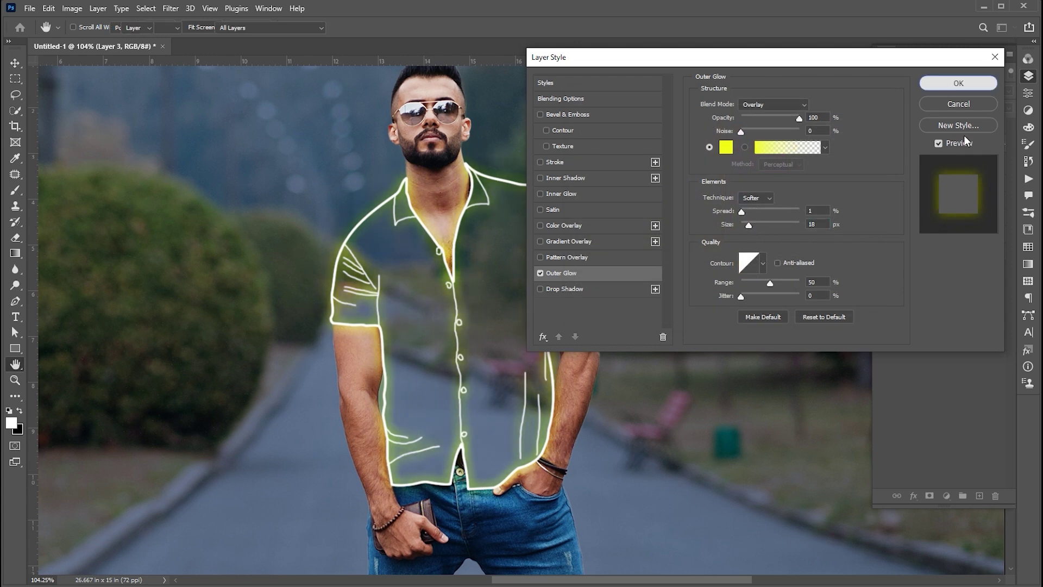
{"action": "key", "text": "Return"}
{"action": "scroll", "coordinate": [759, 298], "scroll_direction": "down", "scroll_amount": 1}
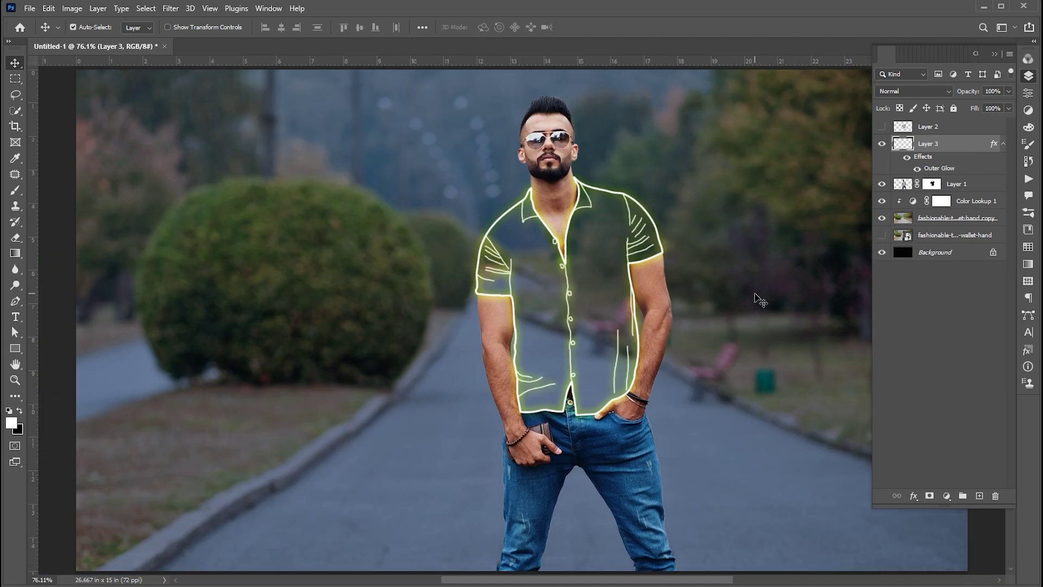